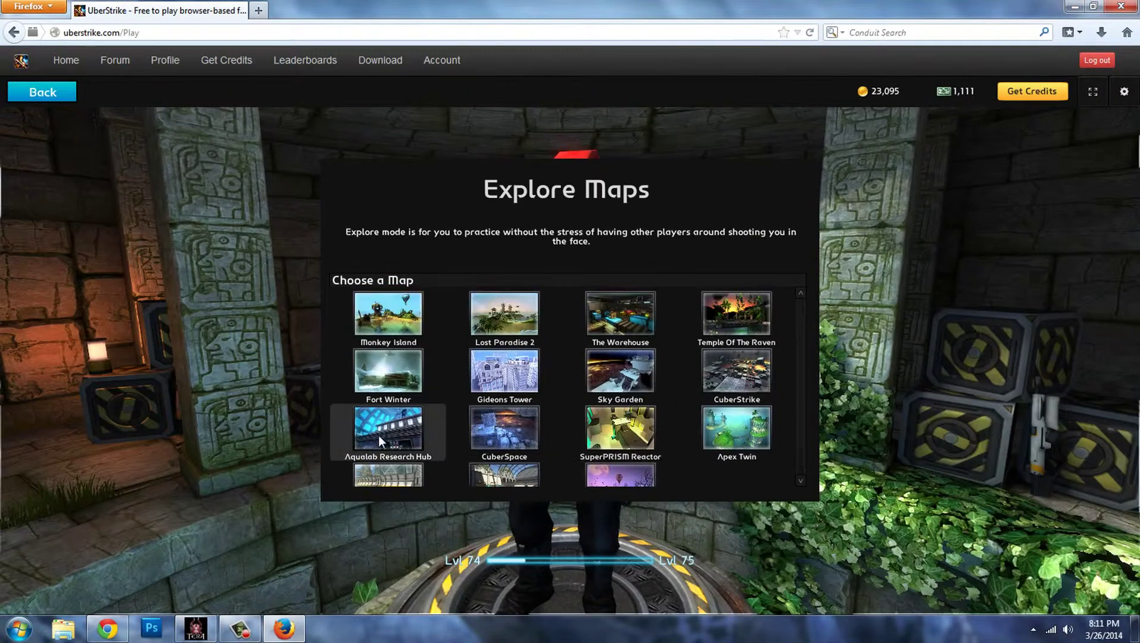
- Load the Aqualab Research Hub map in UberStrike, then return to Photoshop
left_click(379, 432)
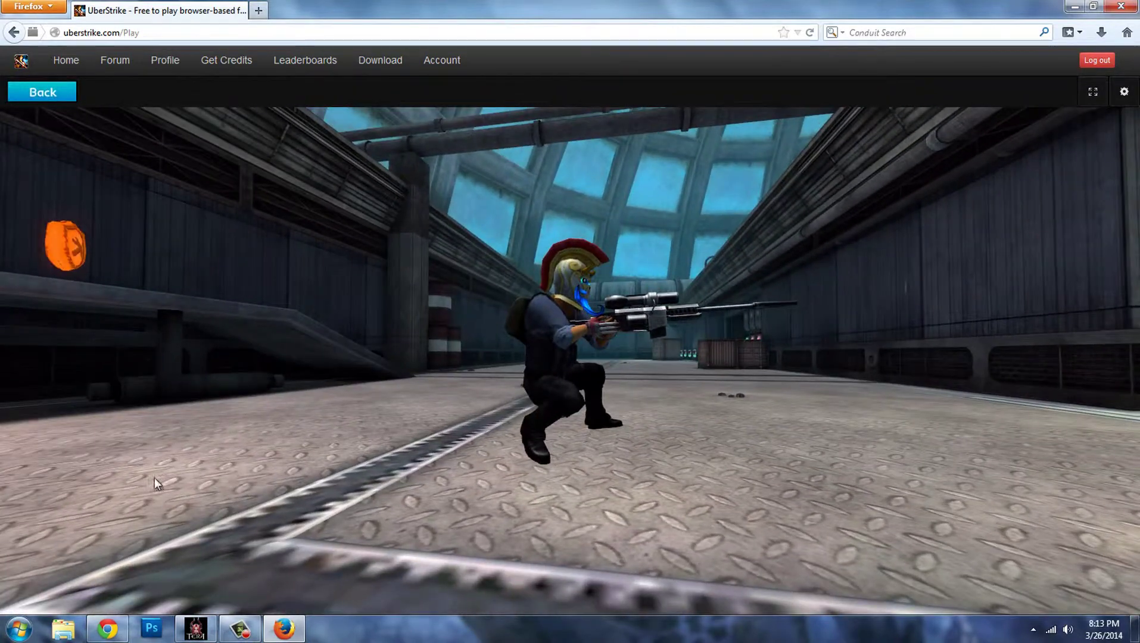
left_click(152, 629)
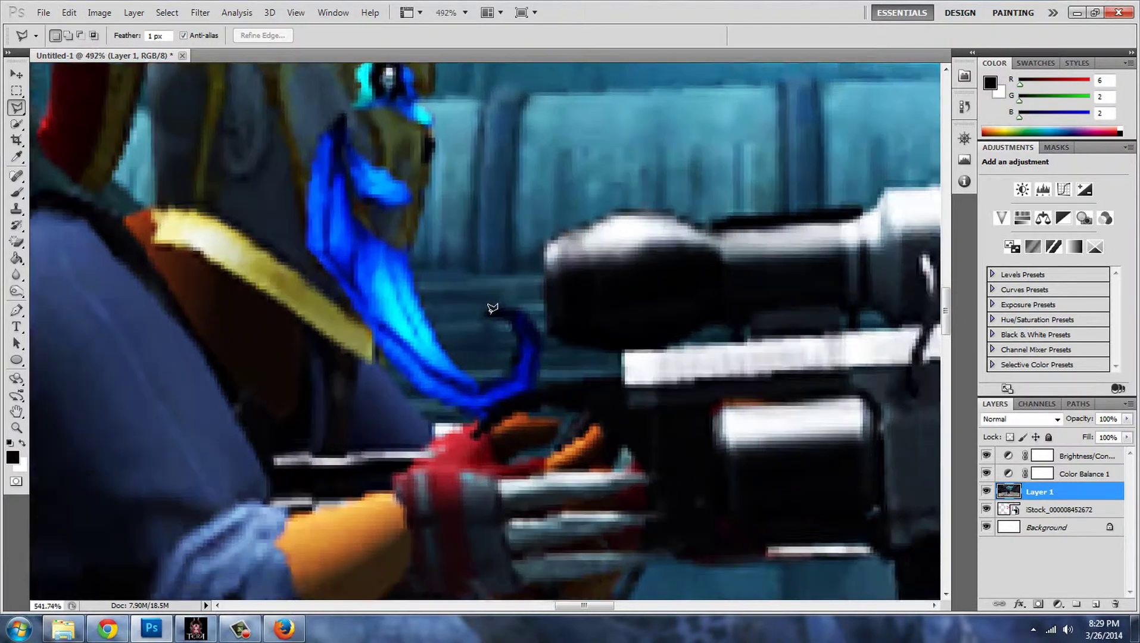
- Trace the Polygonal Lasso outline from the soldier's face and helmet down his shoulder, back, leg and boot
scroll(492, 308, "up", 1)
left_click_drag(486, 317, 513, 374)
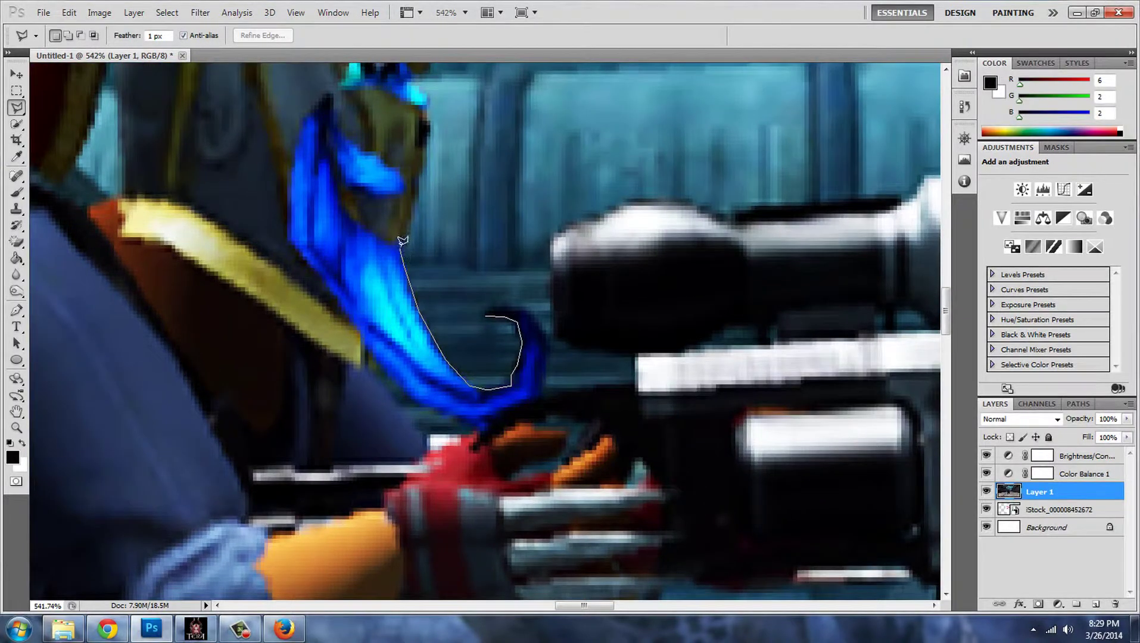
left_click_drag(403, 241, 438, 308)
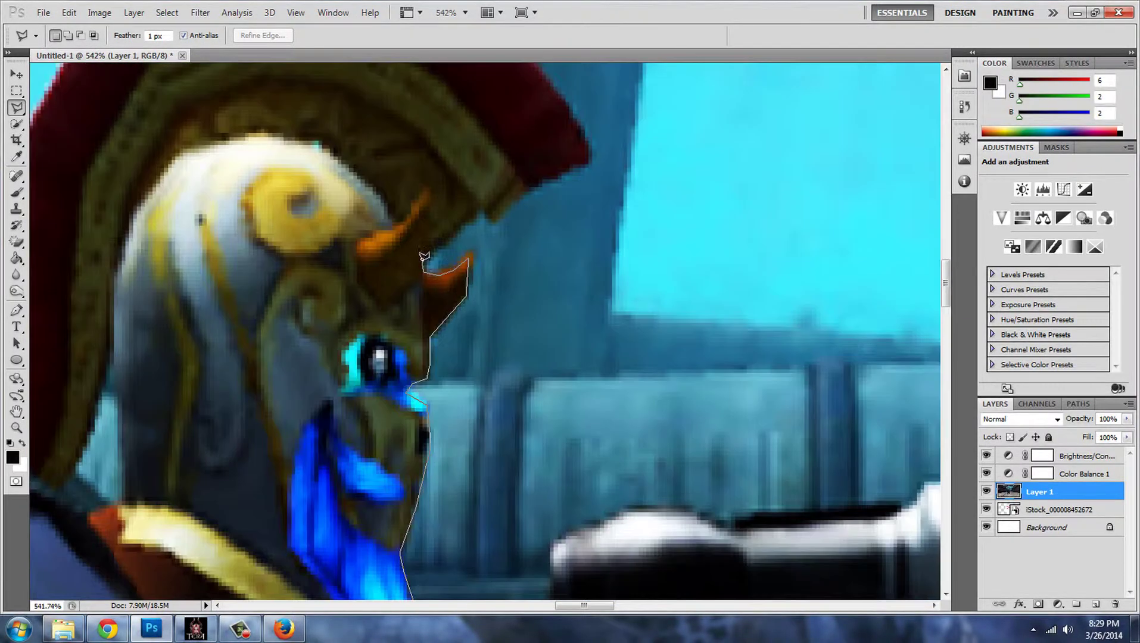
left_click(590, 164)
scroll(474, 150, "up", 3)
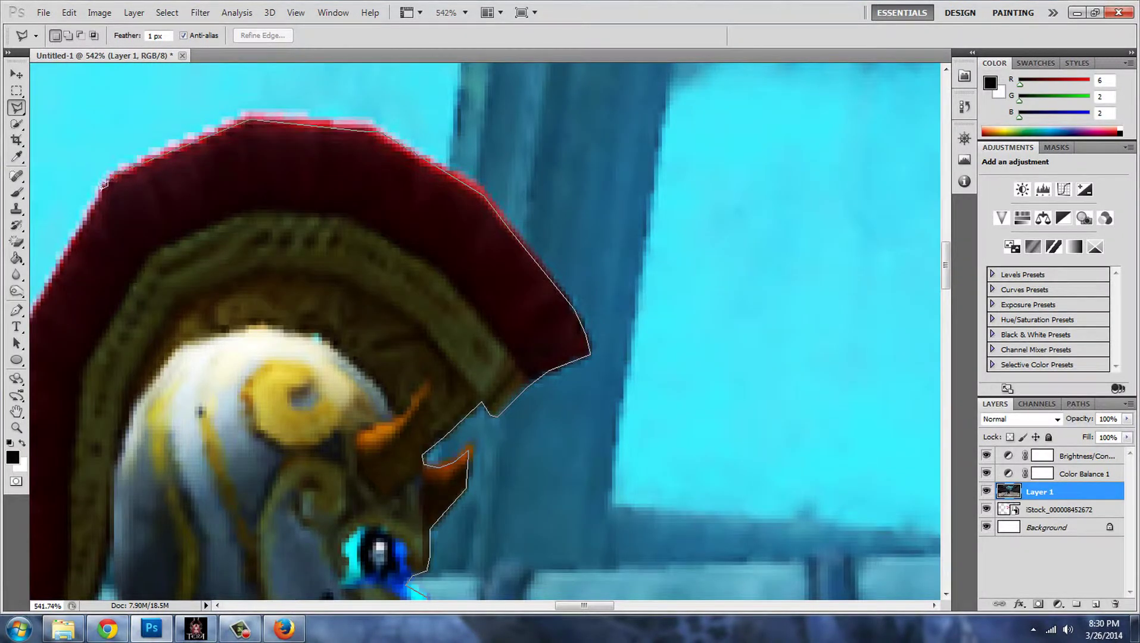
scroll(104, 184, "left", 2)
scroll(263, 357, "down", 4)
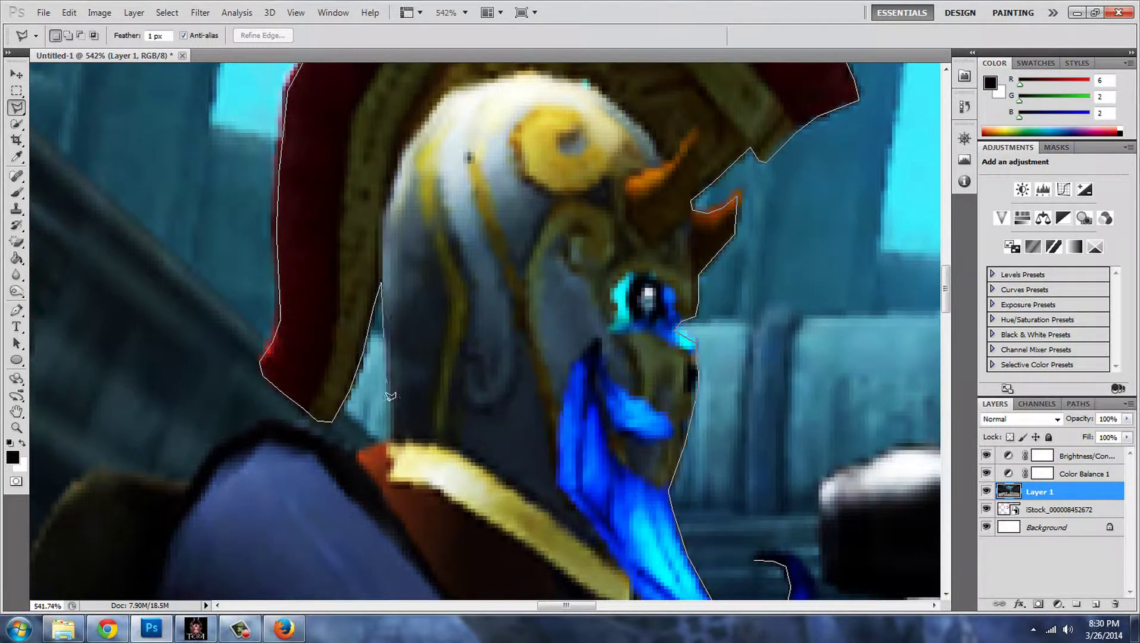
scroll(131, 469, "left", 3)
left_click(470, 476)
scroll(471, 476, "down", 3)
left_click(393, 328)
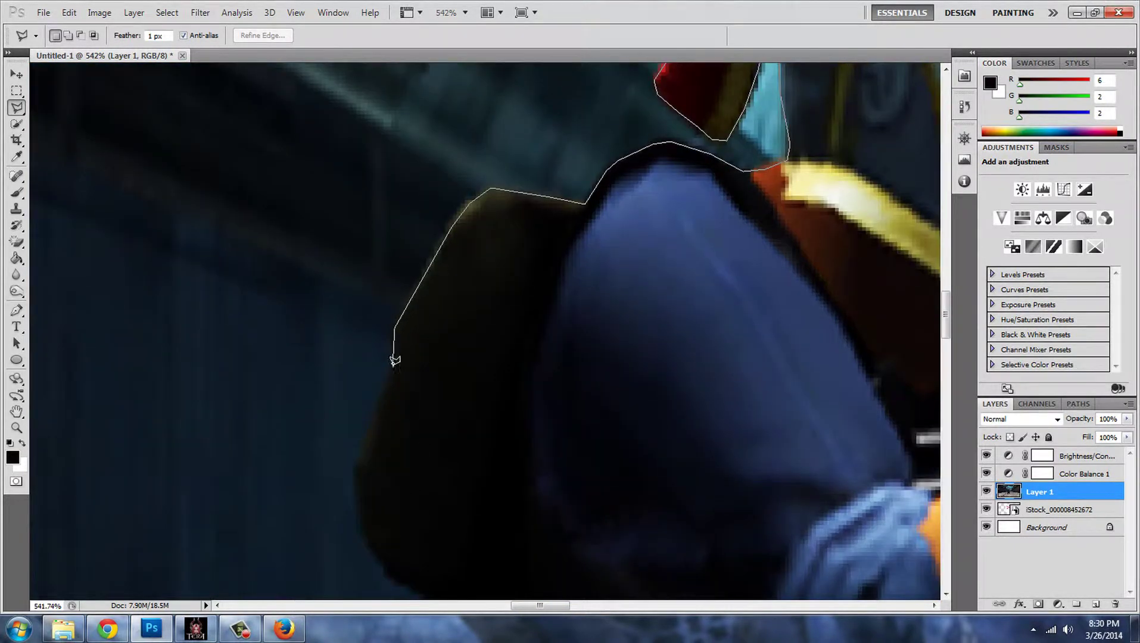
scroll(477, 566, "down", 5)
left_click(534, 534)
scroll(534, 535, "down", 3)
scroll(536, 476, "down", 3)
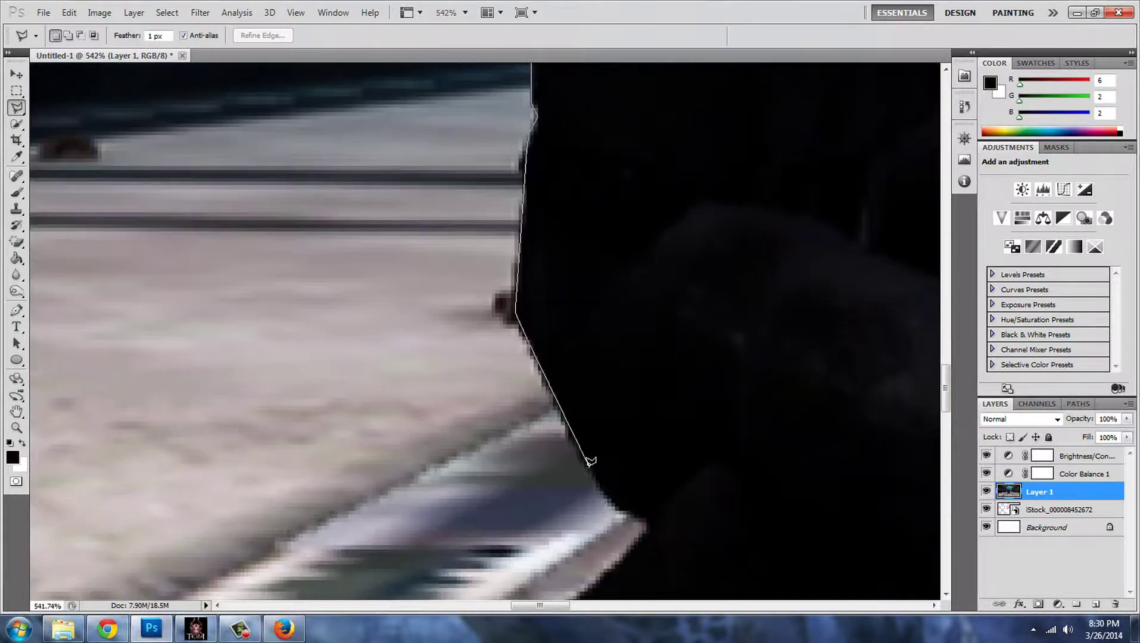
left_click(588, 460)
scroll(587, 461, "down", 3)
scroll(587, 178, "up", 6)
scroll(536, 179, "down", 4)
left_click(530, 141)
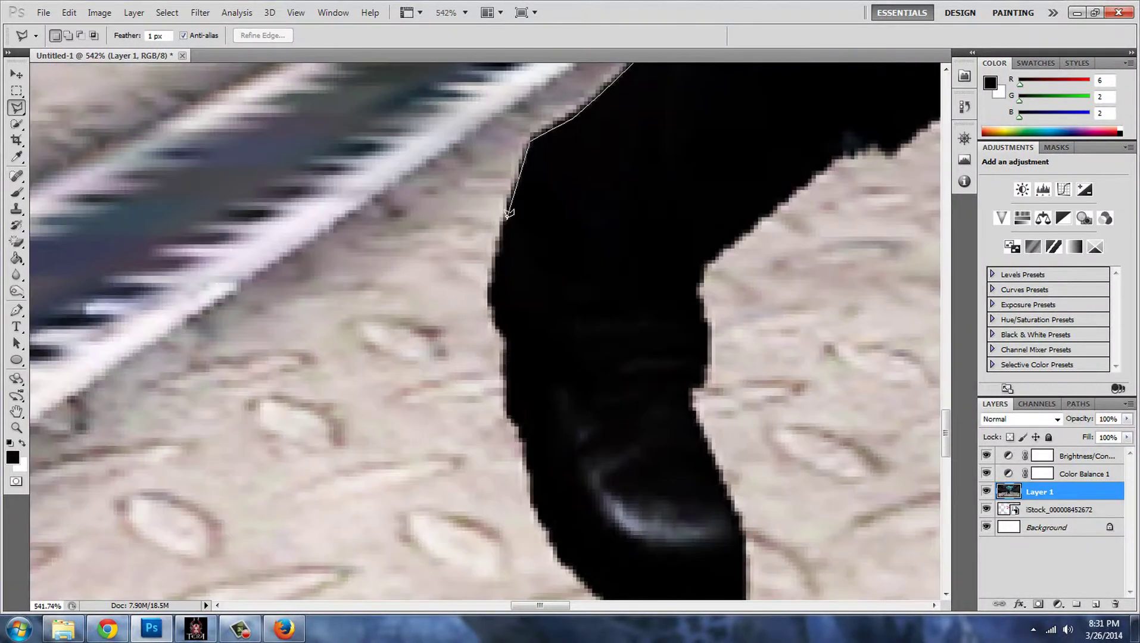
left_click(535, 485)
scroll(535, 486, "down", 5)
left_click(745, 190)
scroll(745, 190, "up", 5)
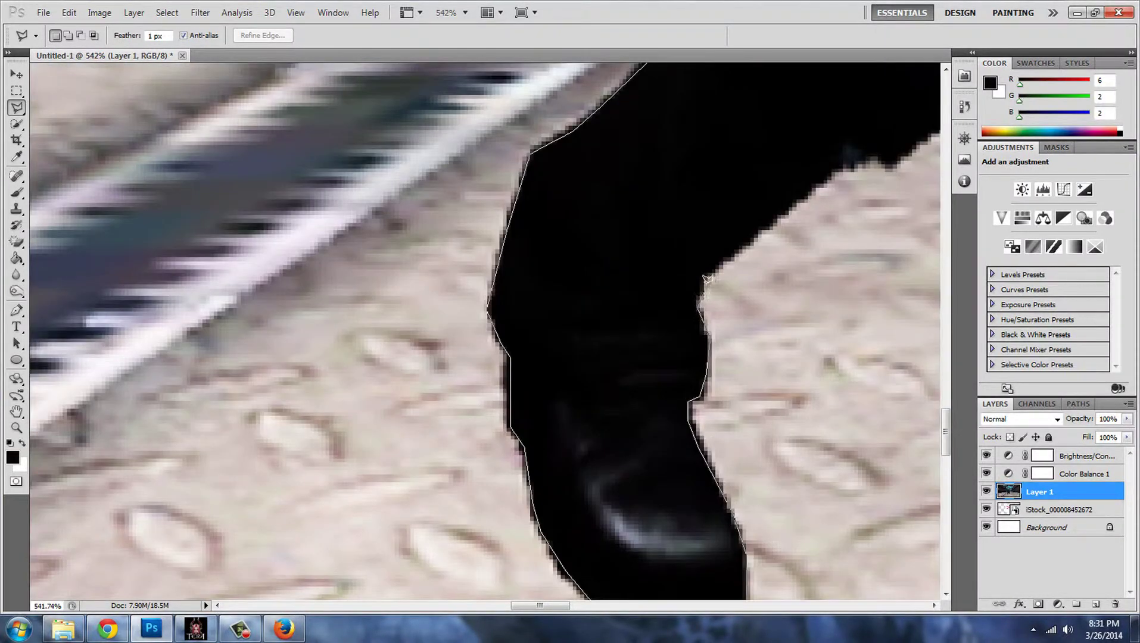
- Continue the outline around the other leg, the gap between the legs, and the hand
left_click_drag(900, 160, 259, 428)
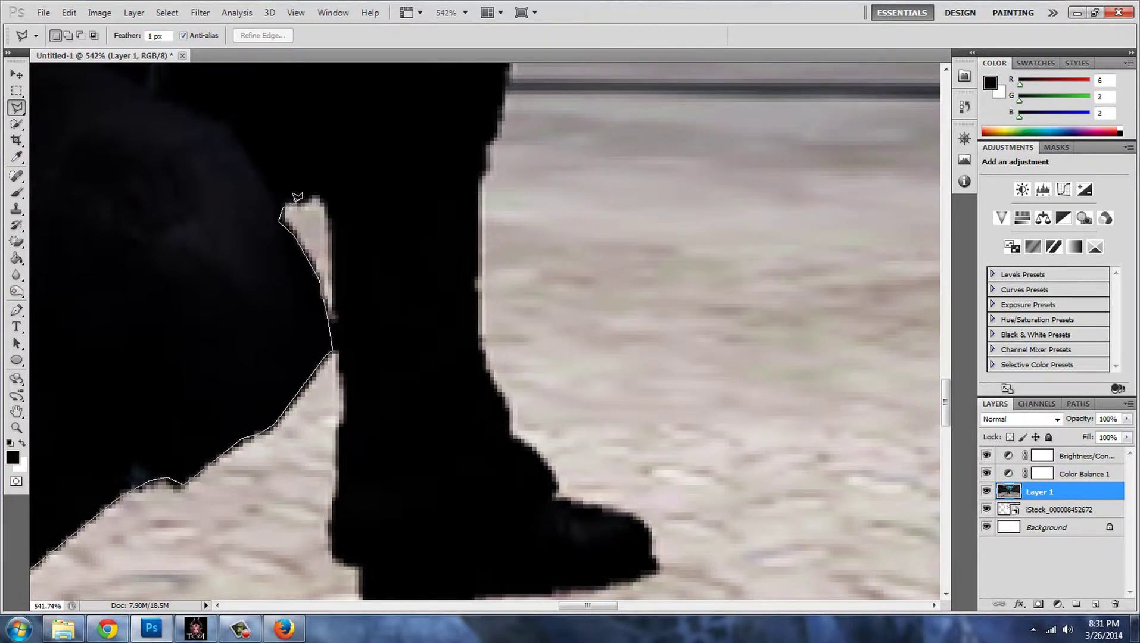
left_click(339, 558)
left_click(366, 561)
left_click(365, 596)
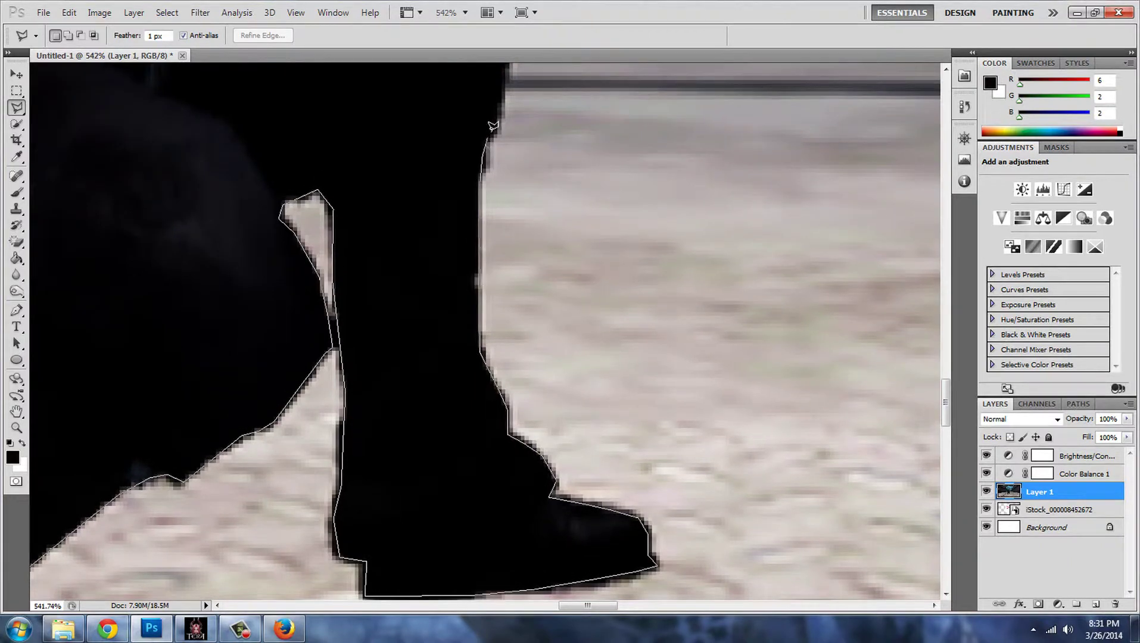
scroll(493, 126, "up", 5)
scroll(318, 246, "up", 2)
scroll(268, 405, "up", 2)
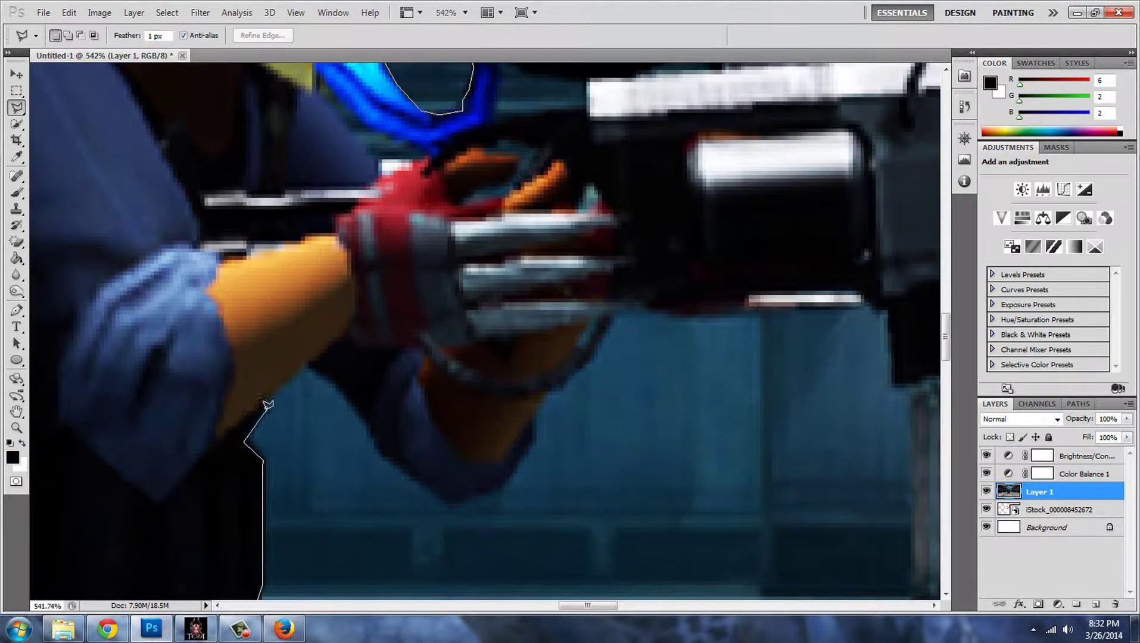
left_click(646, 301)
left_click(680, 318)
left_click(717, 262)
- Outline the gun and its scope, close the selection around the soldier, and zoom to fit
left_click_drag(751, 265, 358, 373)
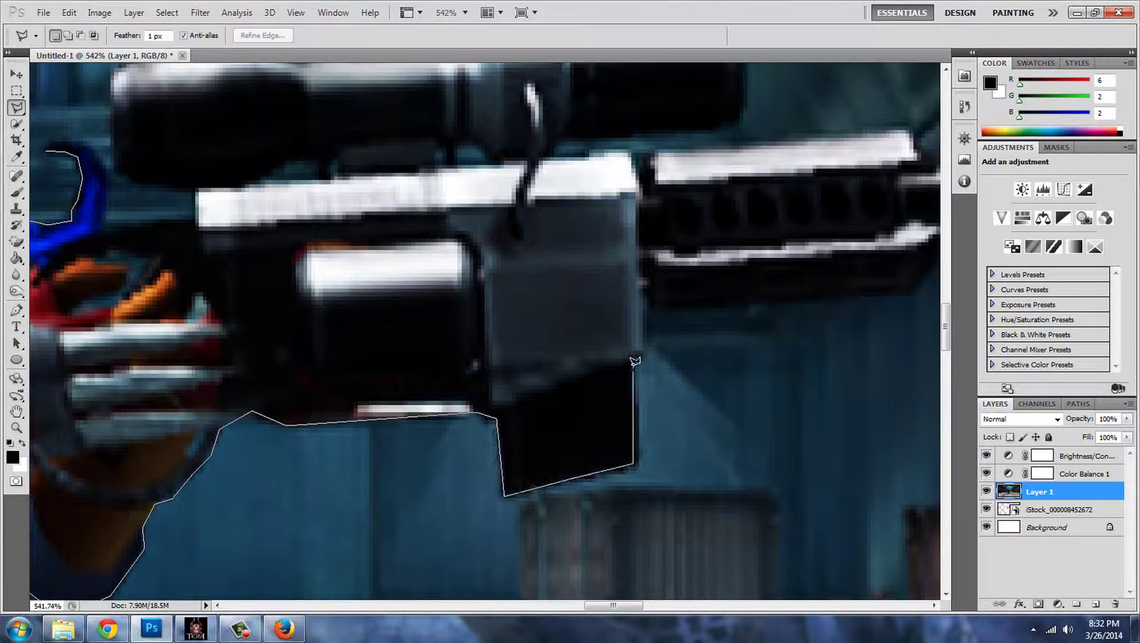
left_click_drag(893, 346, 453, 285)
mouse_move(769, 256)
left_mouse_down()
mouse_move(567, 132)
mouse_move(570, 180)
mouse_move(354, 151)
mouse_move(835, 179)
left_mouse_up()
mouse_move(35, 161)
left_mouse_down()
mouse_move(361, 157)
mouse_move(527, 119)
mouse_move(537, 557)
left_mouse_up()
left_click_drag(289, 557, 375, 445)
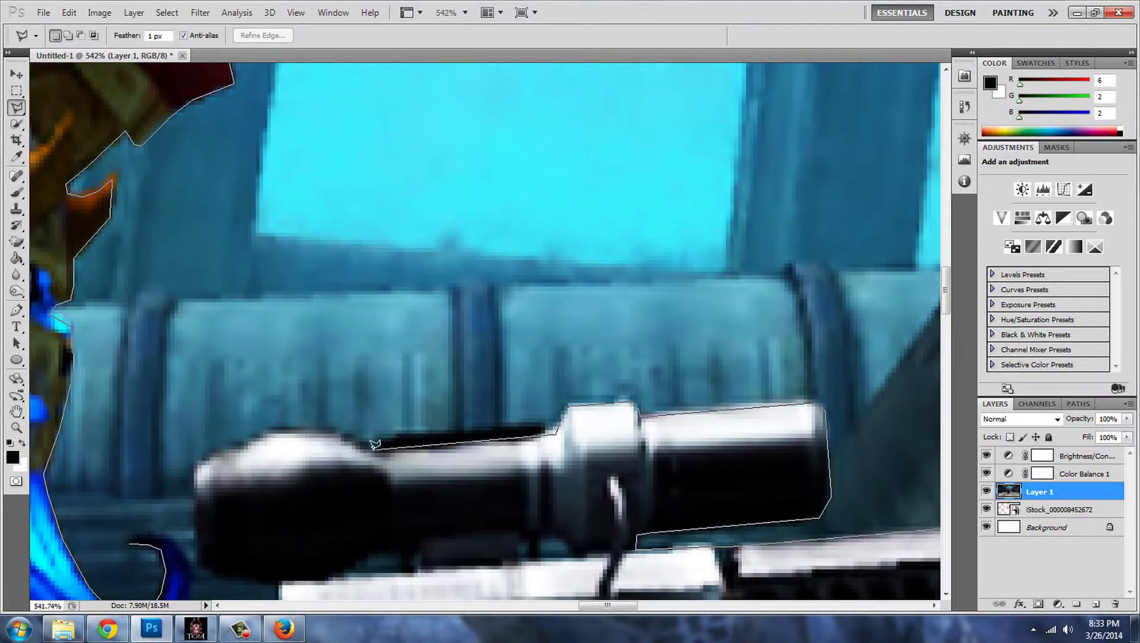
left_click_drag(326, 575, 367, 240)
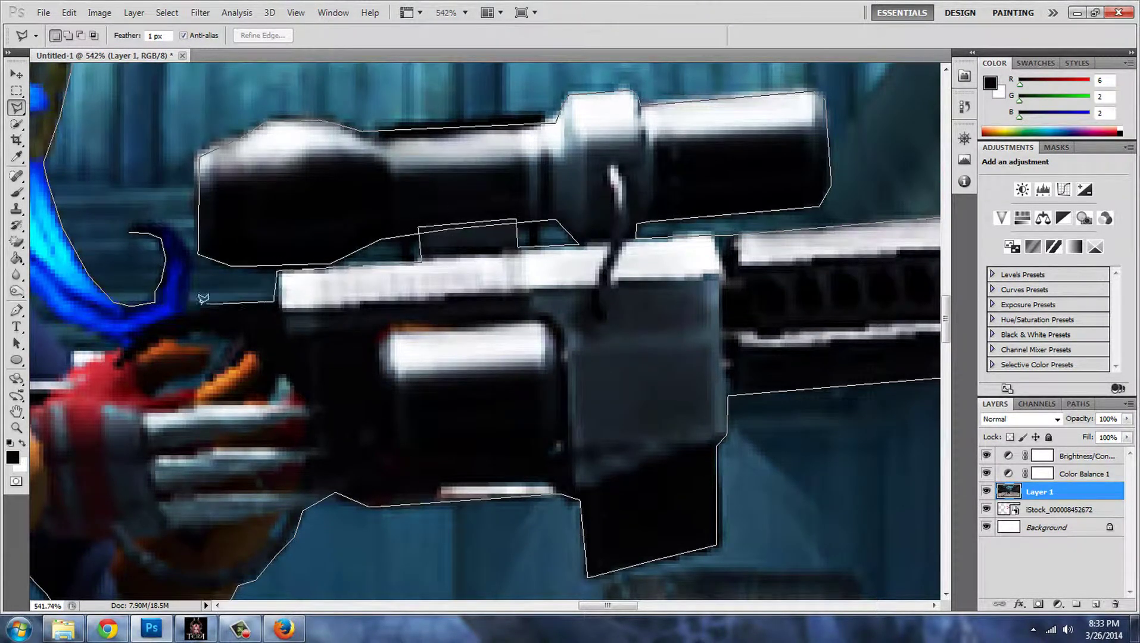
left_click(177, 228)
key("ctrl+0")
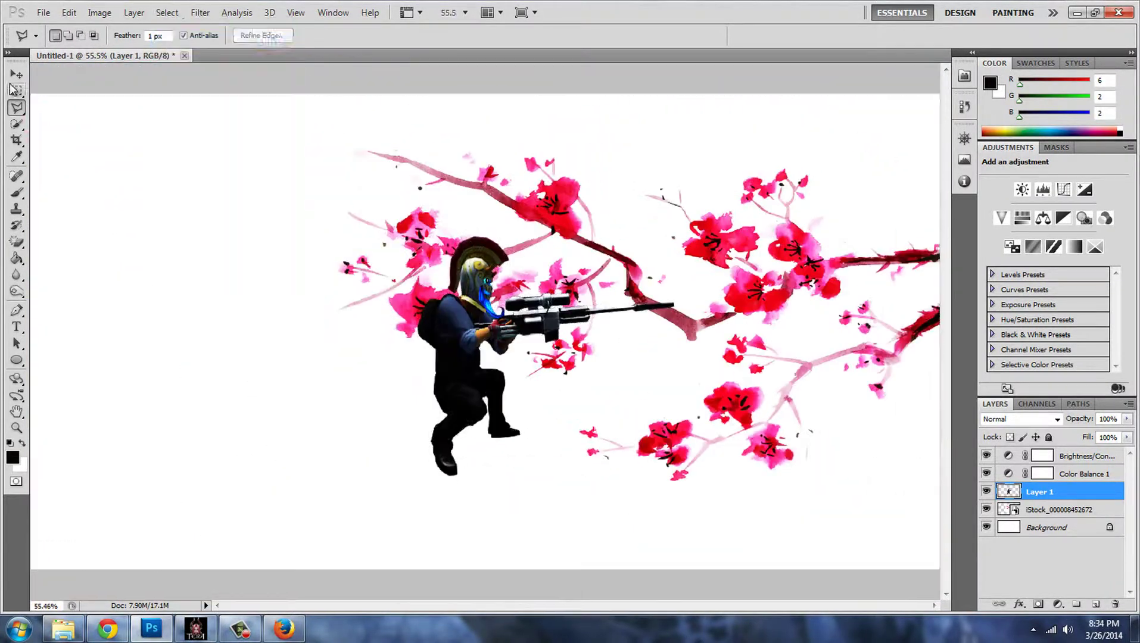
- Shift the soldier layer left and close a lasso selection around the soldier
left_click(16, 74)
left_click_drag(437, 361, 374, 348)
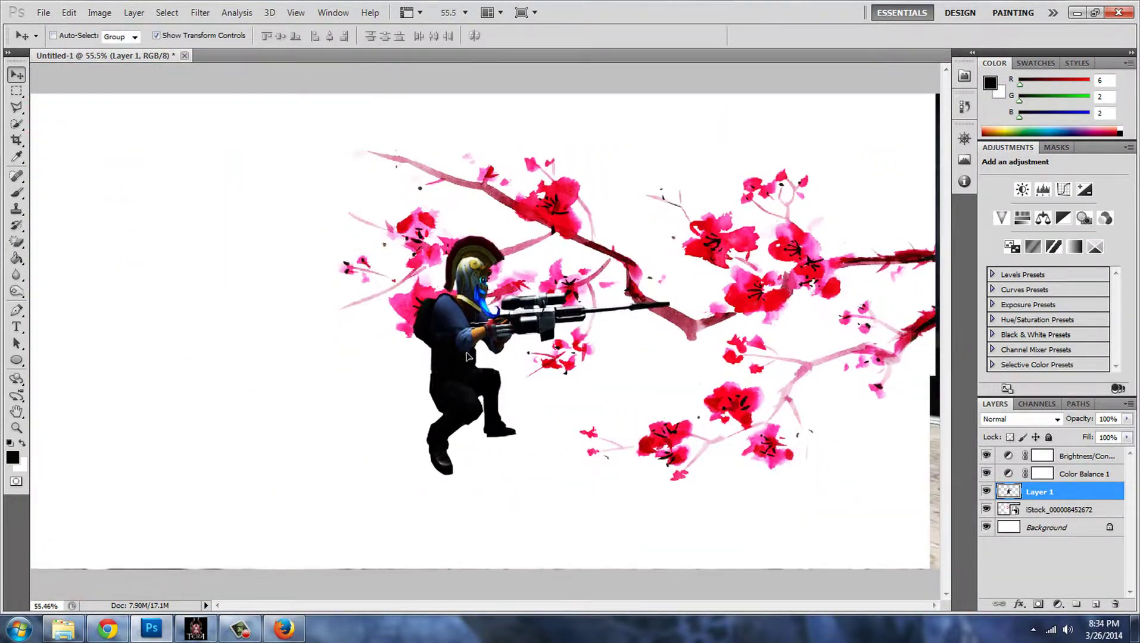
key("l")
scroll(494, 322, "down", 1)
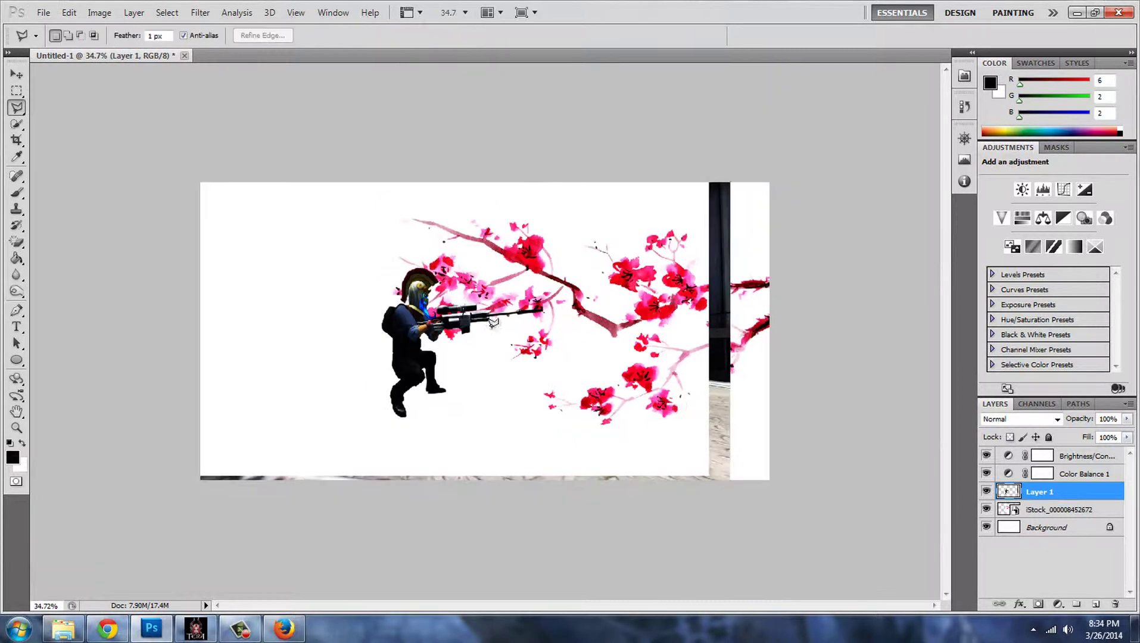
double_click(412, 233)
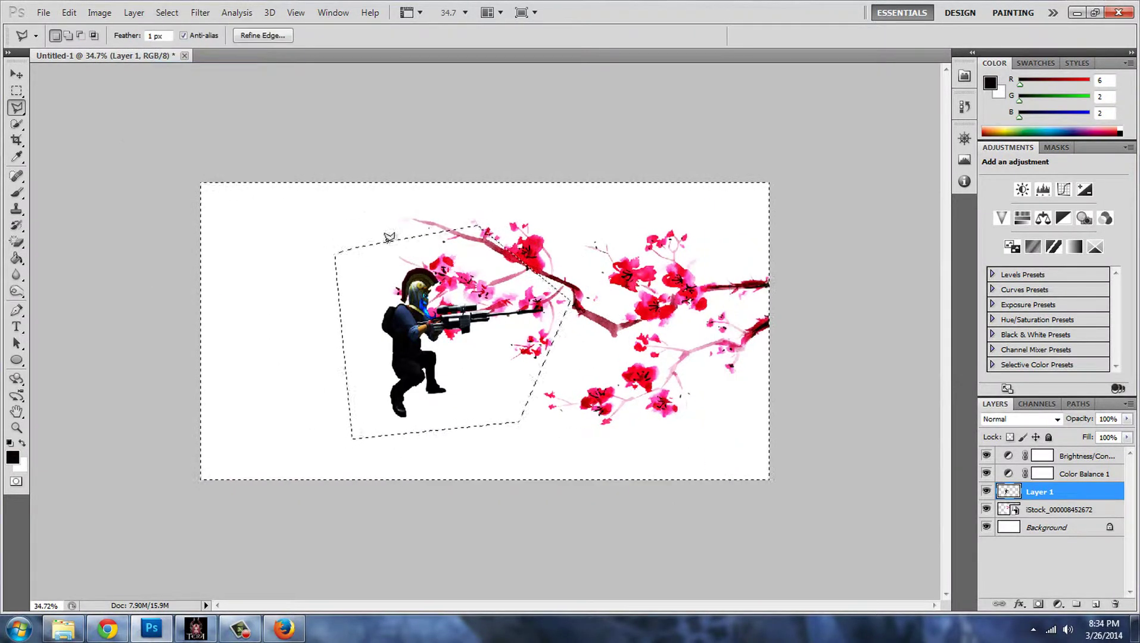
- Scale the selected soldier area down, then invert the selection and delete the leftover screenshot
key("ctrl+t")
left_click_drag(717, 107, 611, 71)
left_click_drag(102, 71, 235, 217)
key("l")
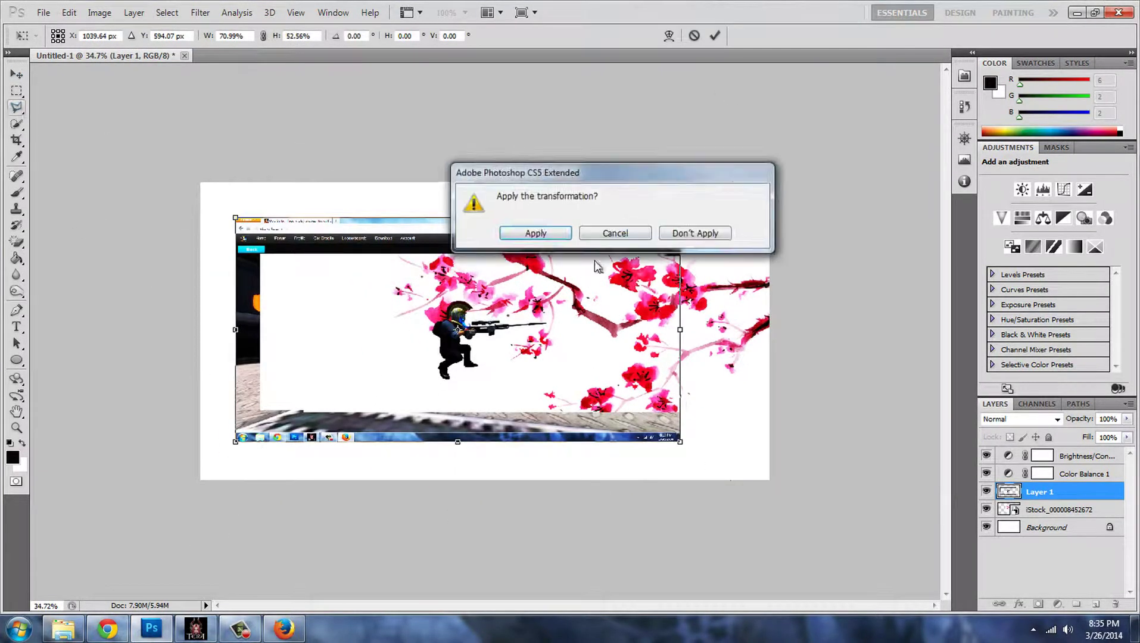
left_click(532, 232)
key("ctrl+shift+i")
key("Delete")
- Enlarge the soldier and move him into the bottom-left corner
key("ctrl+t")
mouse_move(411, 259)
left_mouse_down()
mouse_move(265, 226)
mouse_move(204, 280)
left_mouse_up()
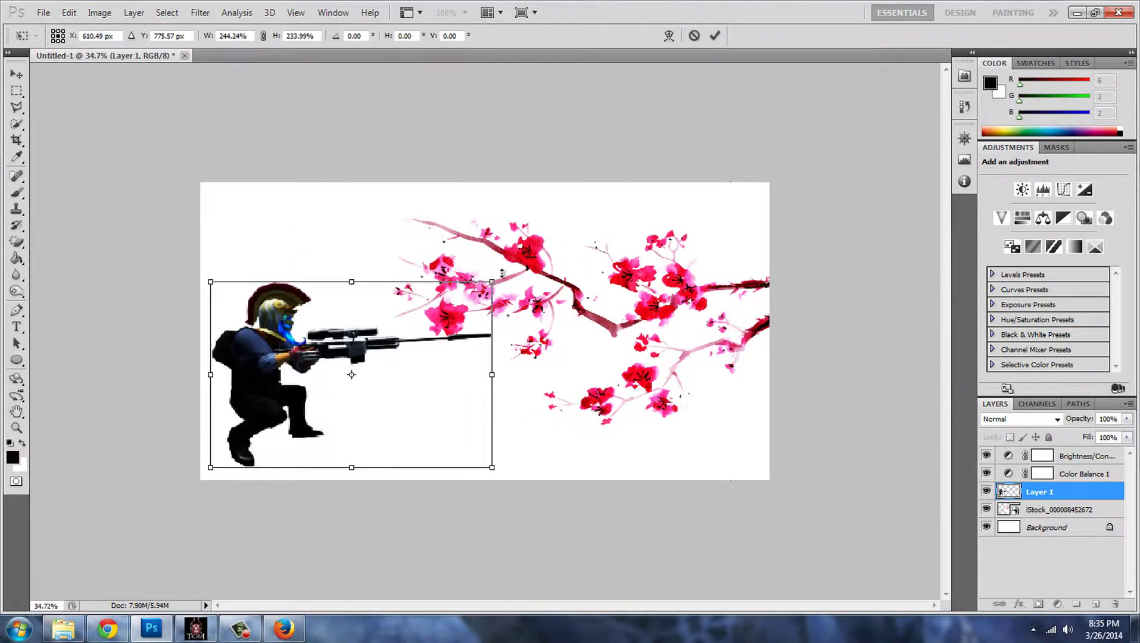
mouse_move(345, 375)
left_mouse_down()
mouse_move(464, 364)
mouse_move(521, 302)
left_mouse_up()
key("Return")
- Drag the falling sakura petals image in from Explorer and fit it across the top-left
key("v")
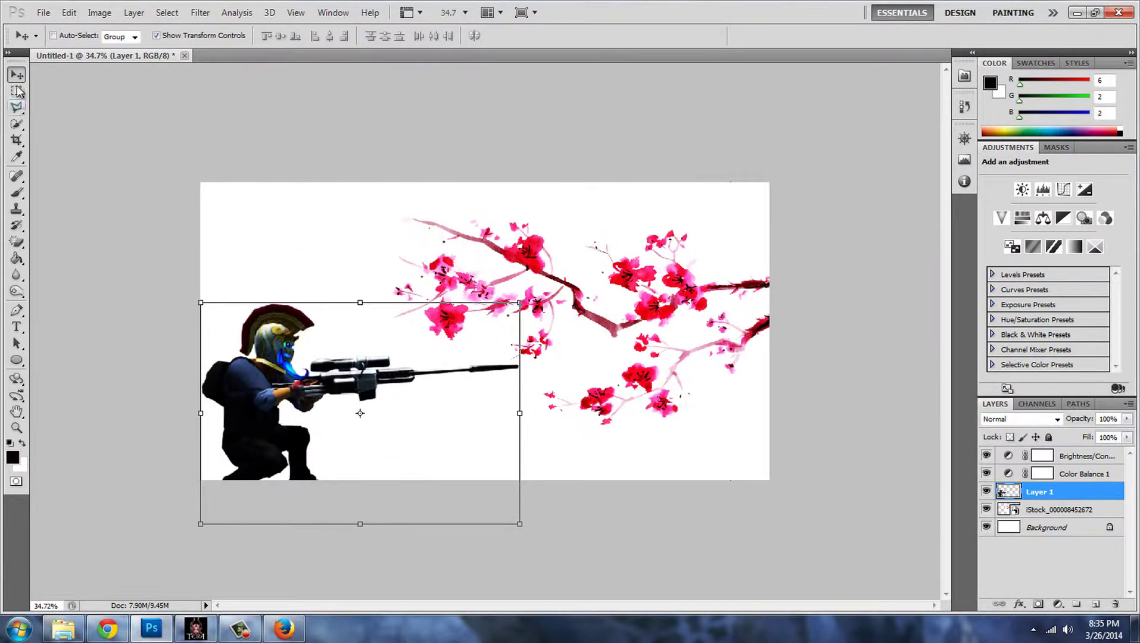
left_click(63, 628)
left_click_drag(718, 331, 477, 239)
left_click_drag(420, 274, 529, 406)
- Commit the petals image and erase part of it to reveal the branch
key("Return")
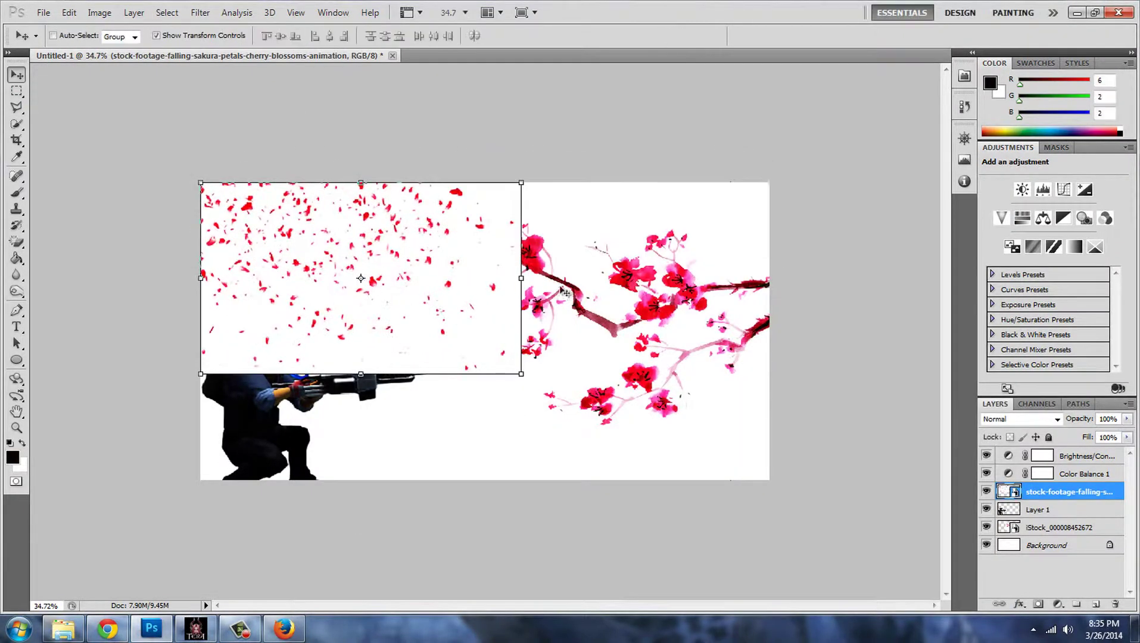
key("e")
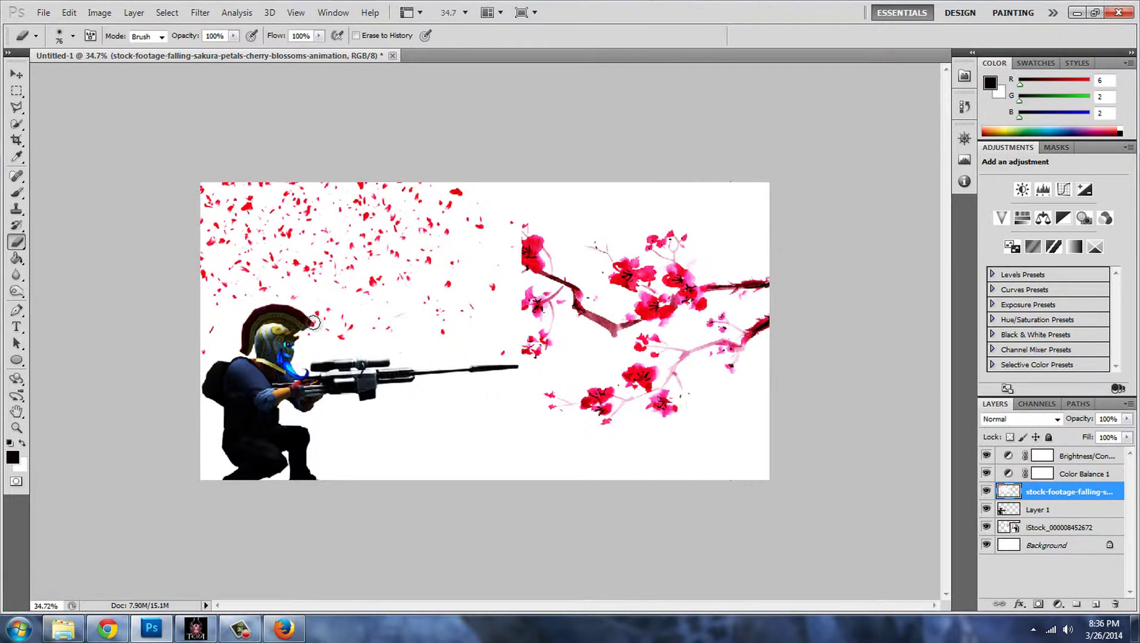
left_click_drag(523, 222, 516, 258)
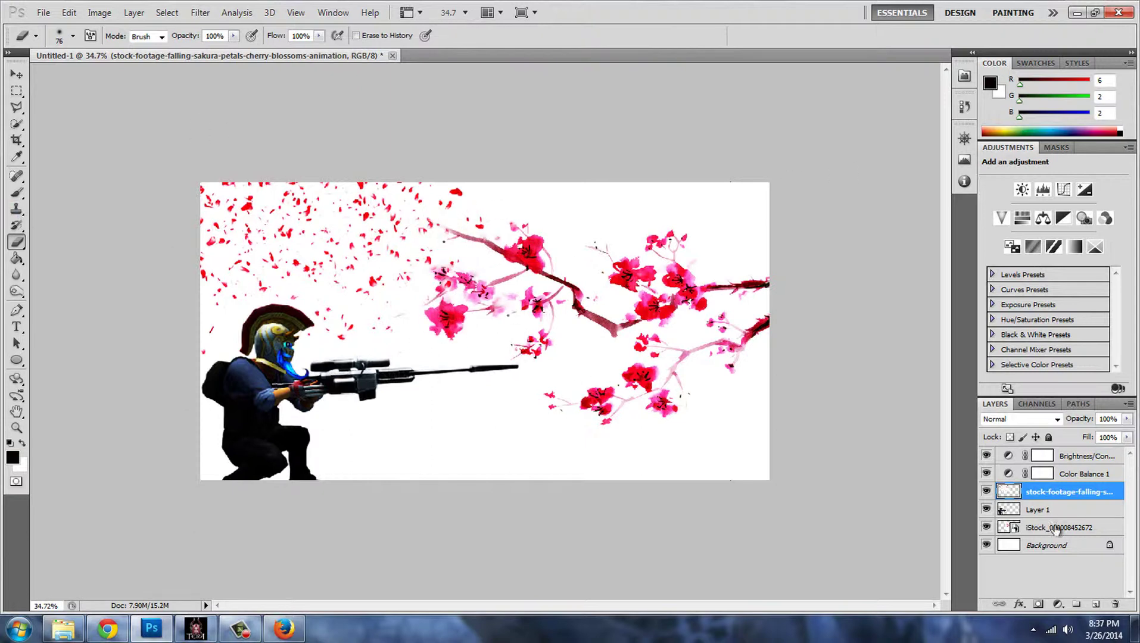
- Try a Curves adjustment above Layer 1 that inverts the colours, then undo it
key("ctrl+alt+z")
key("ctrl+alt+z")
key("ctrl+alt+z")
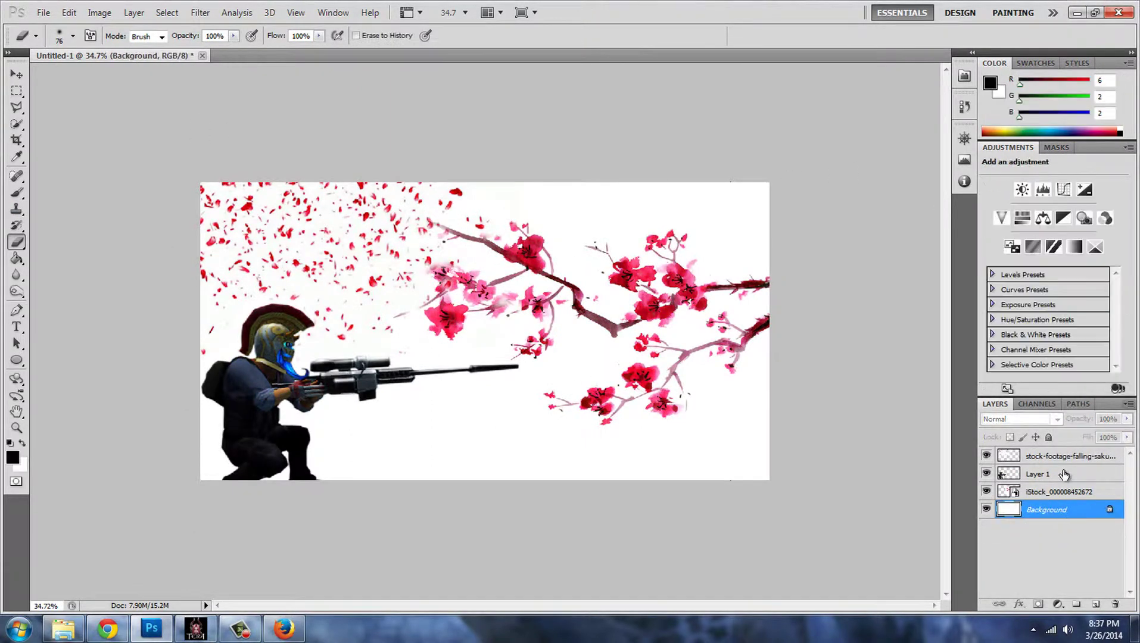
left_click(1064, 474)
left_click(1064, 190)
mouse_move(1030, 286)
left_mouse_down()
mouse_move(1031, 216)
mouse_move(1117, 207)
left_mouse_up()
key("ctrl+alt+z")
key("ctrl+alt+z")
- Add a Brightness/Contrast adjustment (brightness 136, contrast 100) above the sakura petals layer
left_click(991, 178)
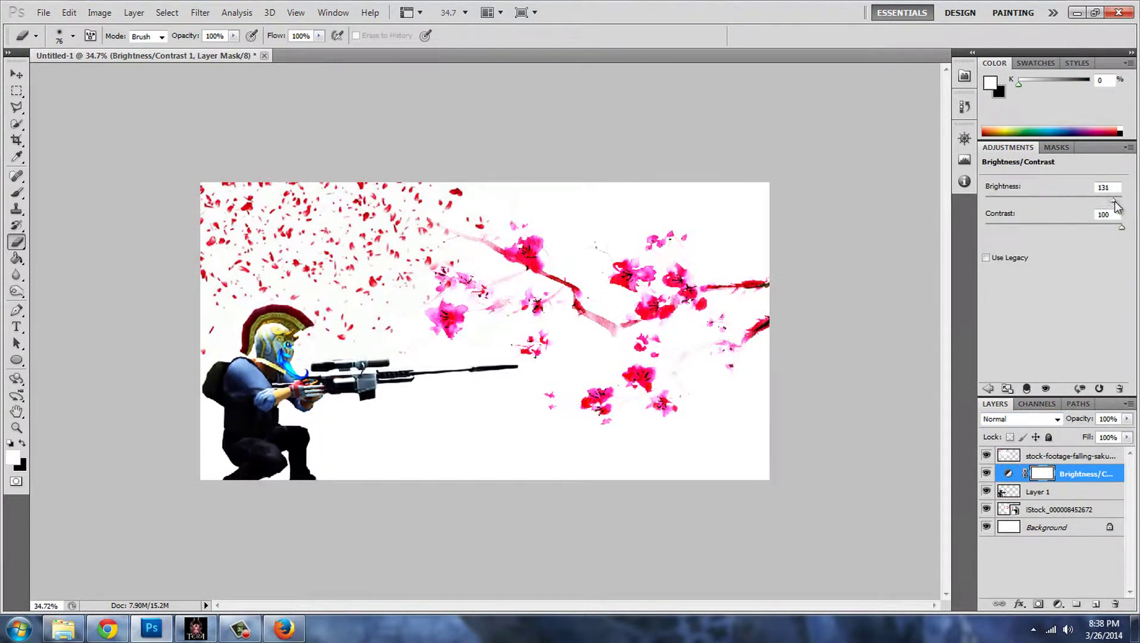
key("v")
key("ctrl+bracketright")
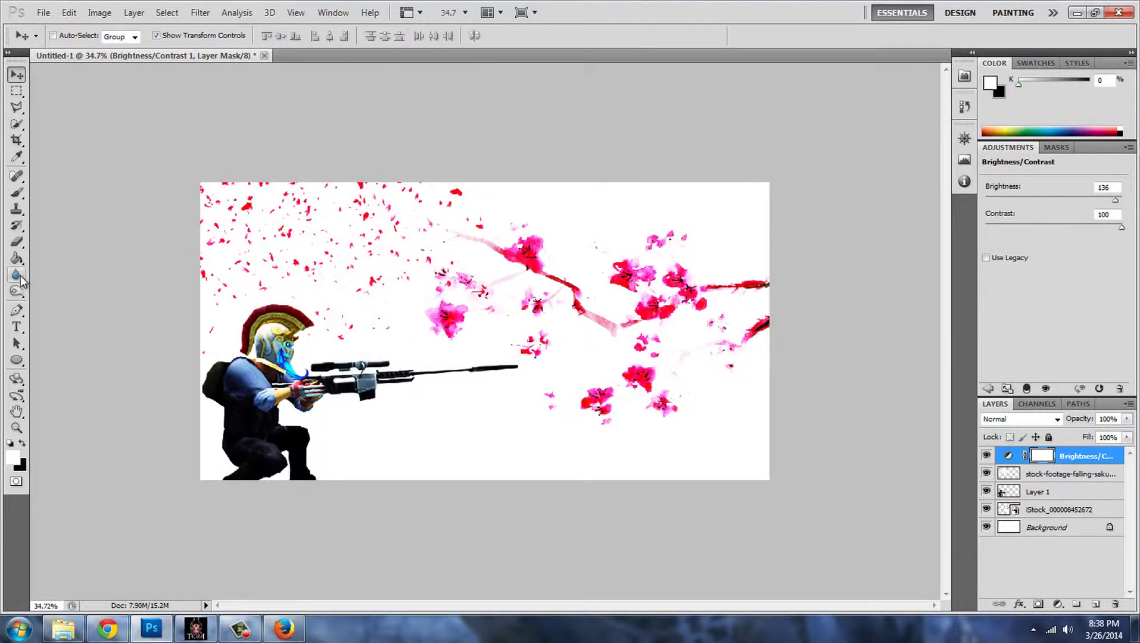
- Bring in the blossom stock image and position it over the soldier
left_click(16, 291)
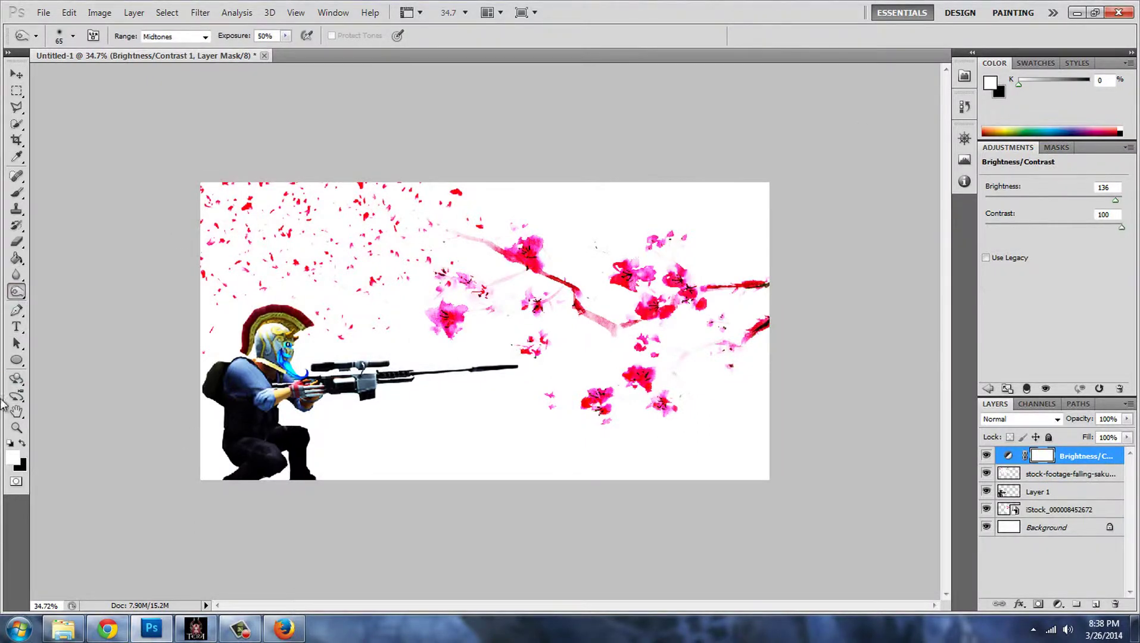
left_click(63, 628)
mouse_move(529, 331)
left_mouse_down()
mouse_move(563, 256)
mouse_move(703, 429)
mouse_move(274, 420)
left_mouse_up()
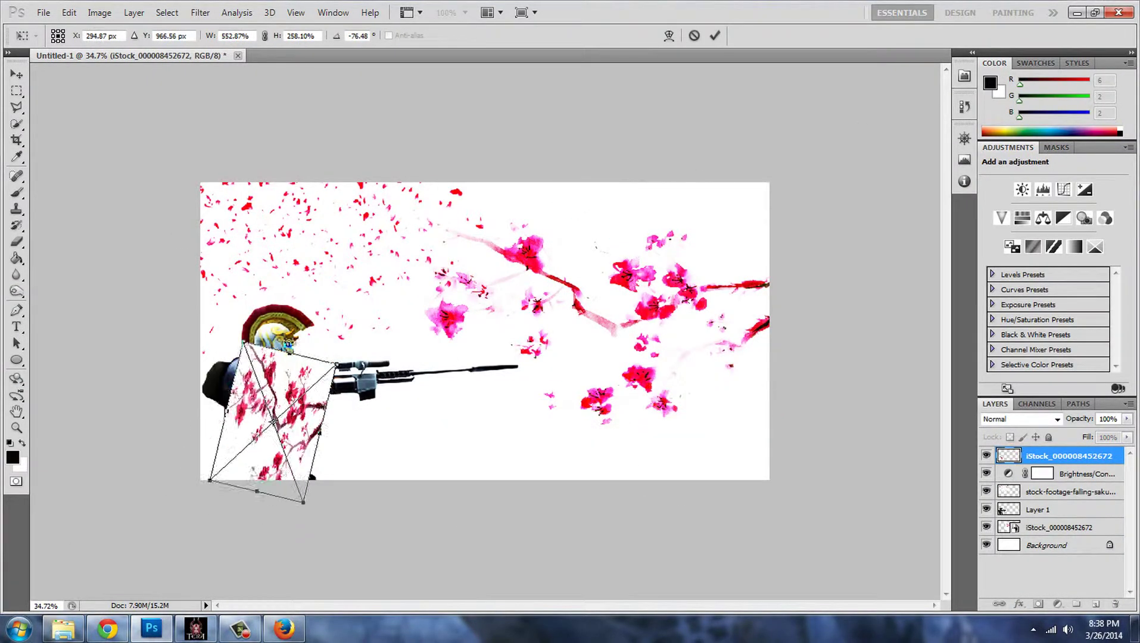
- Commit the blossom image below the soldier and duplicate Layer 1
key("v")
key("Return")
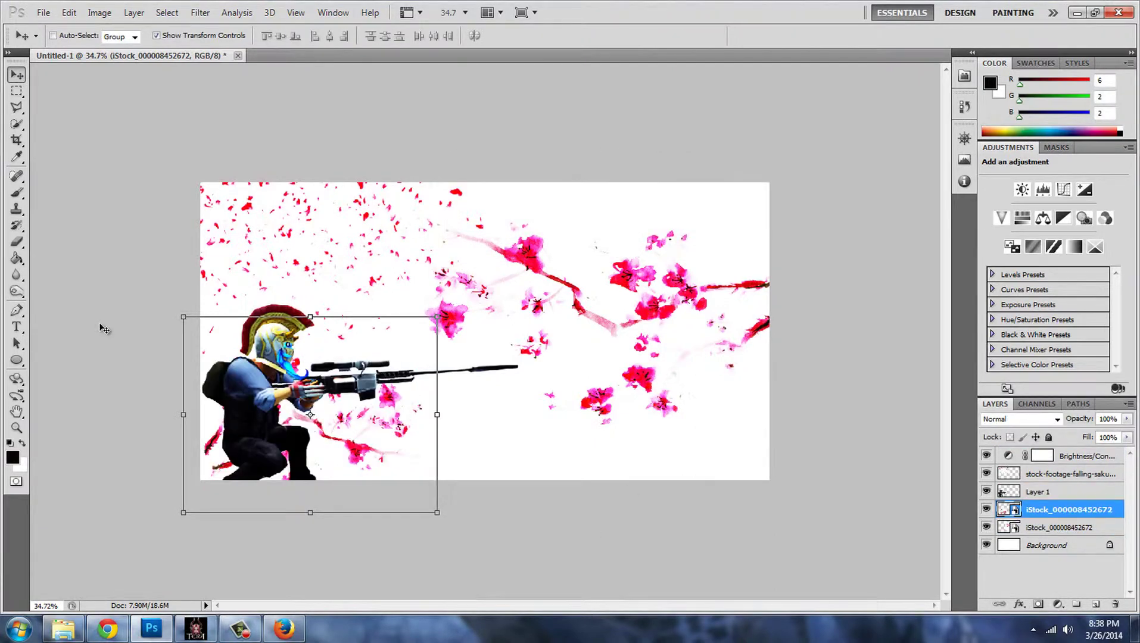
right_click(1058, 498)
left_click(1013, 174)
key("Return")
key("w")
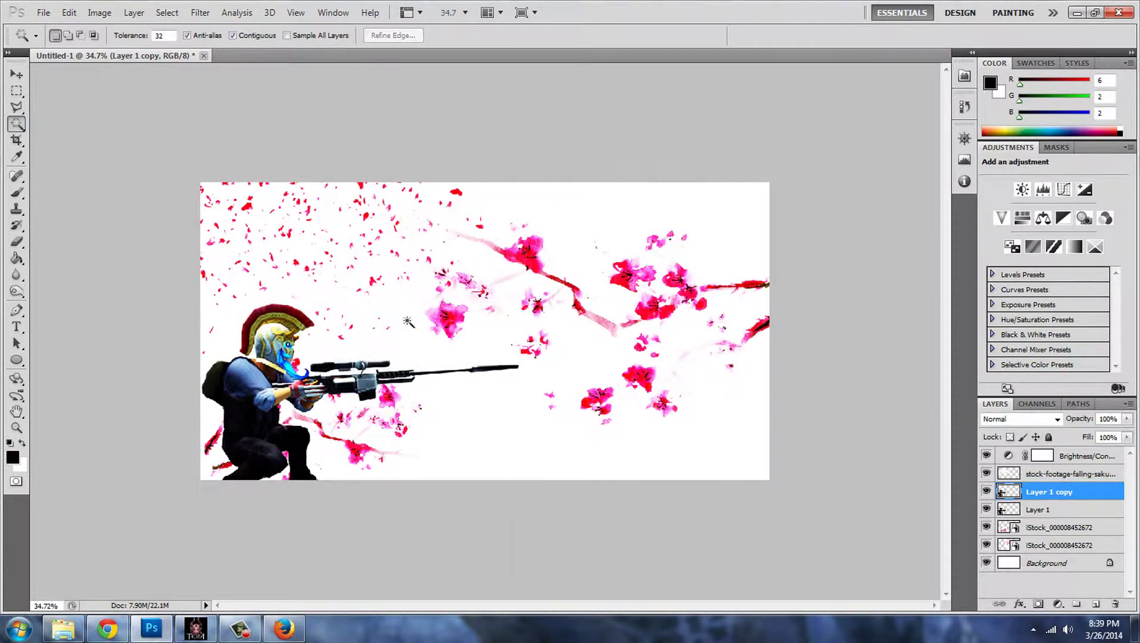
- Magic Wand the white background and use Select > Inverse to select the soldier's outline
left_click(186, 100)
left_click(166, 13)
left_click(173, 66)
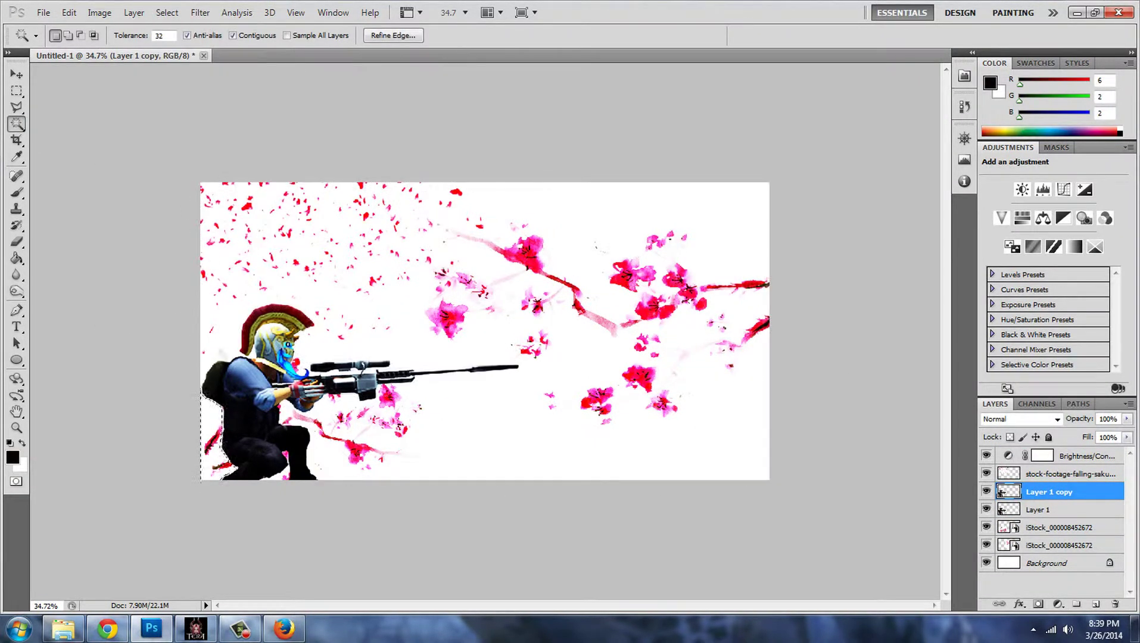
left_click(29, 125)
right_click(17, 107)
left_click(89, 120)
left_click(167, 12)
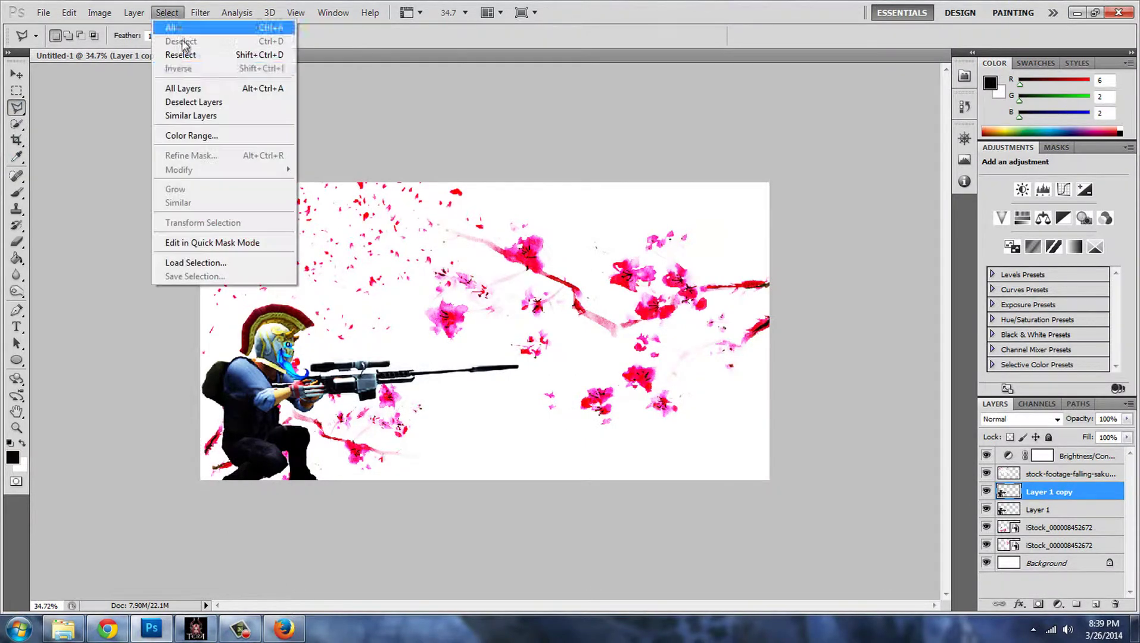
left_click(178, 38)
right_click(16, 107)
key("w")
left_click(209, 320)
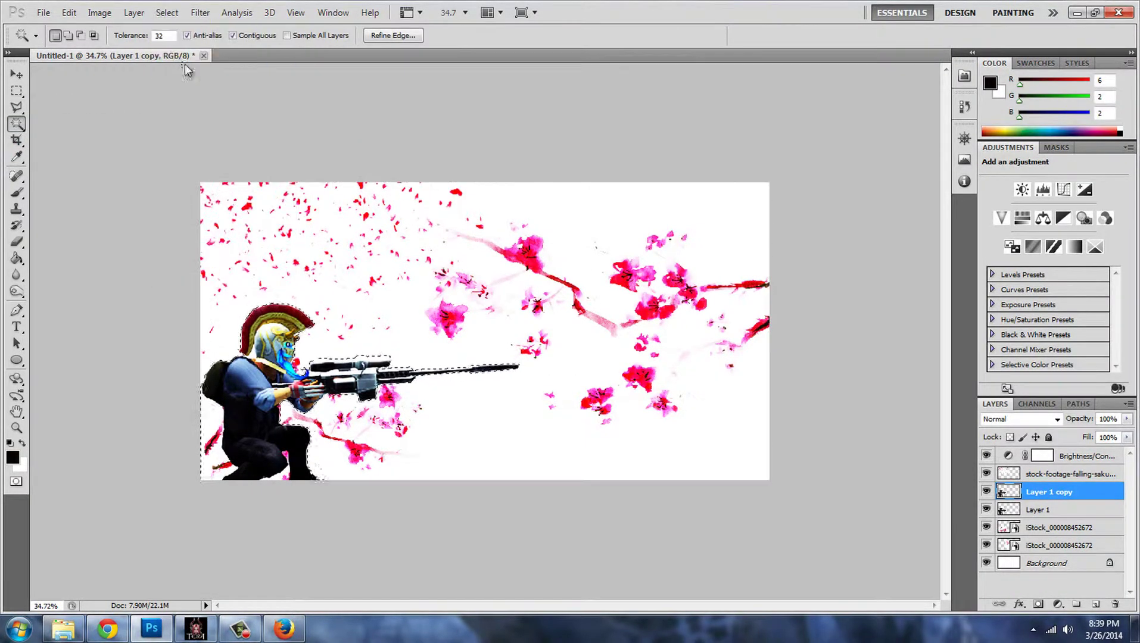
- Paint the selected soldier copy solid black with a large soft brush and move it below Layer 1
left_click(24, 259)
left_click(17, 192)
left_click(71, 36)
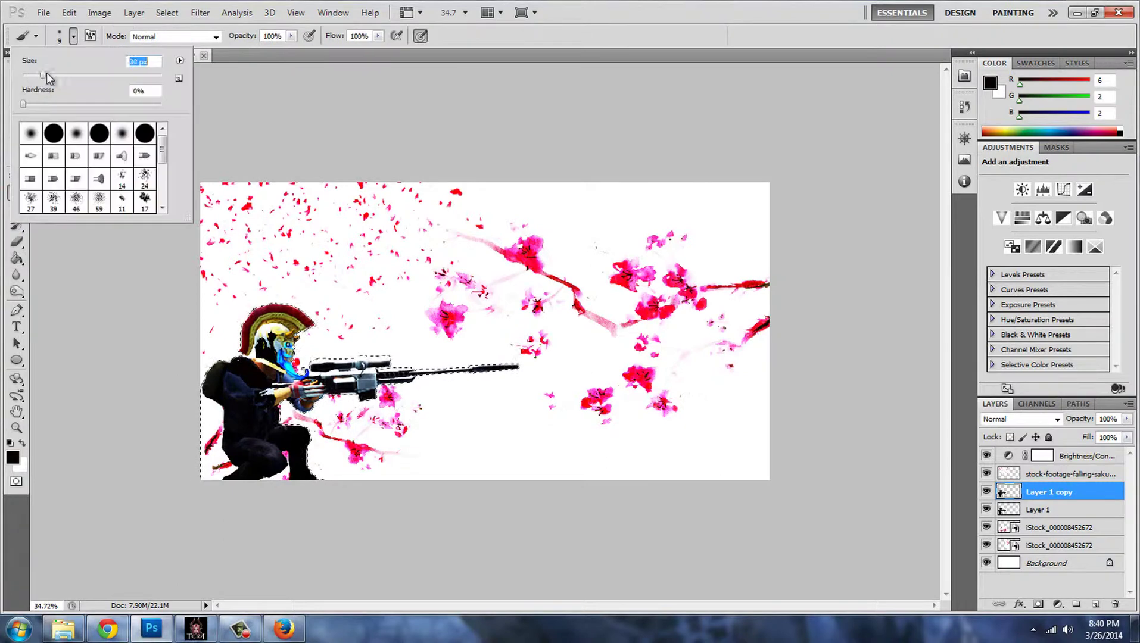
left_click_drag(280, 334, 357, 381)
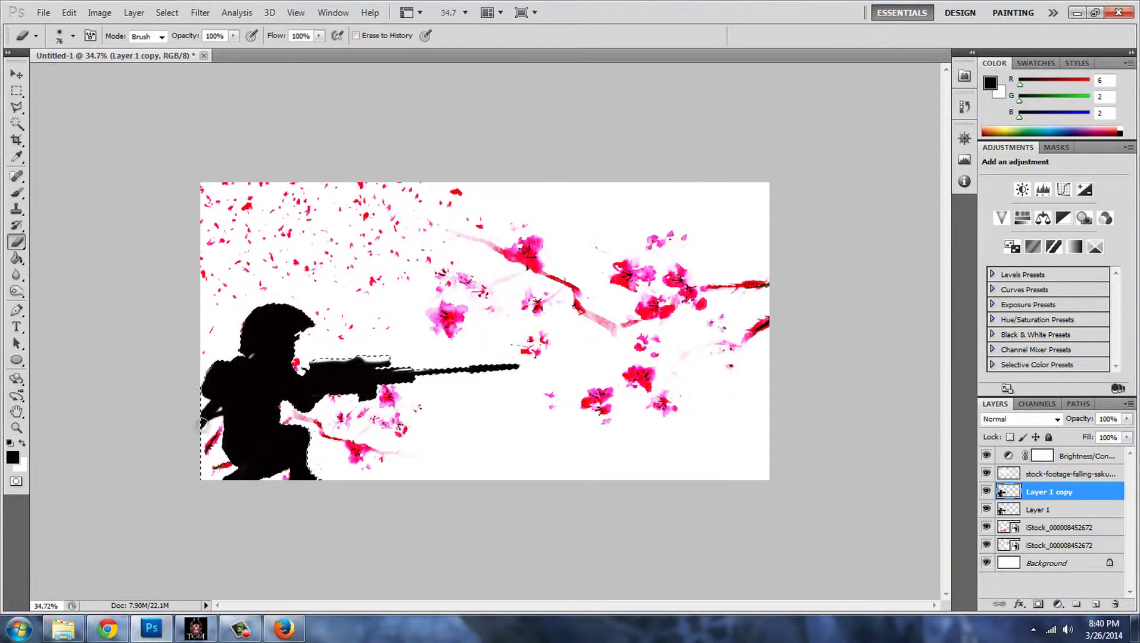
key("ctrl+bracketleft")
- Apply a Gaussian Blur to the black silhouette so it reads as a shadow
key("v")
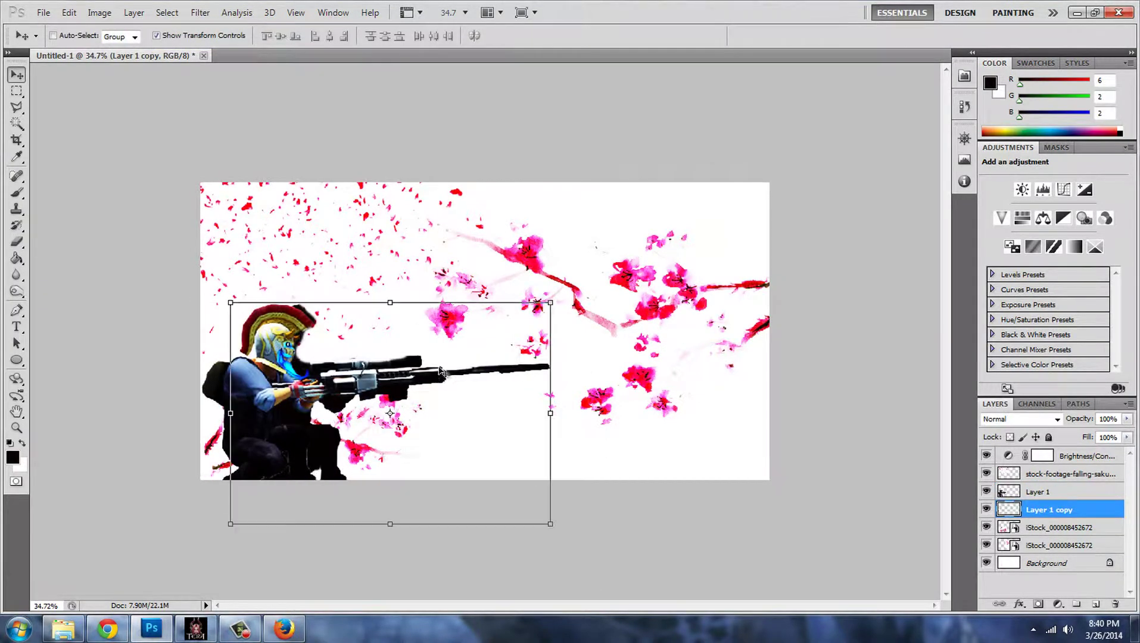
left_click(200, 13)
left_click(394, 231)
left_click(649, 153)
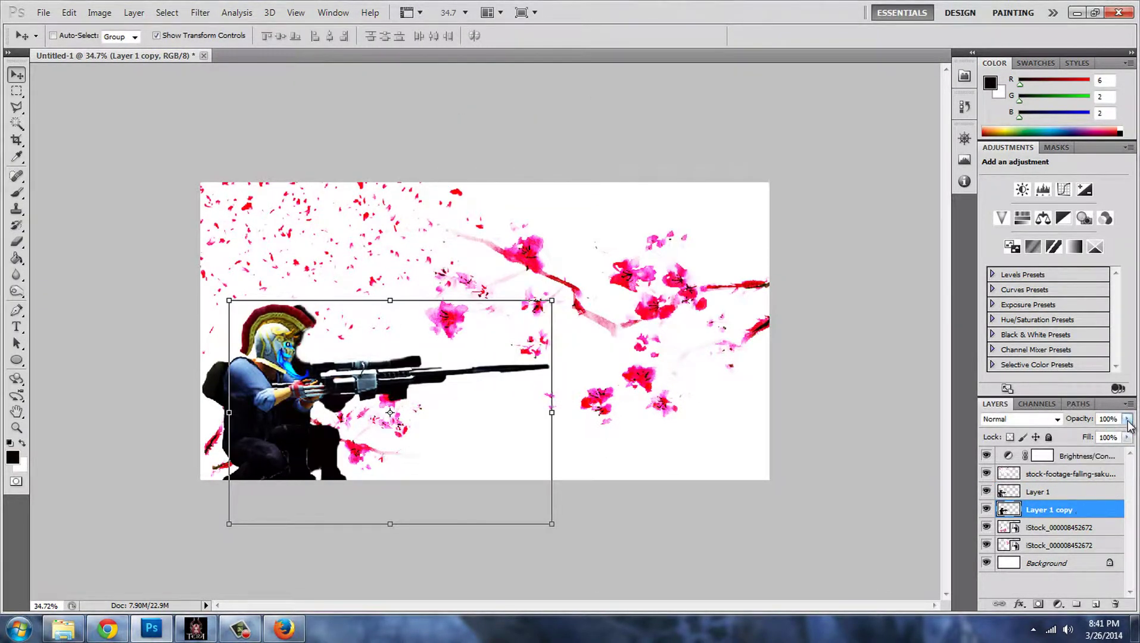
right_click(1038, 492)
- Make another copy of the soldier layer and Magic Wand select around the soldier
left_click(1025, 226)
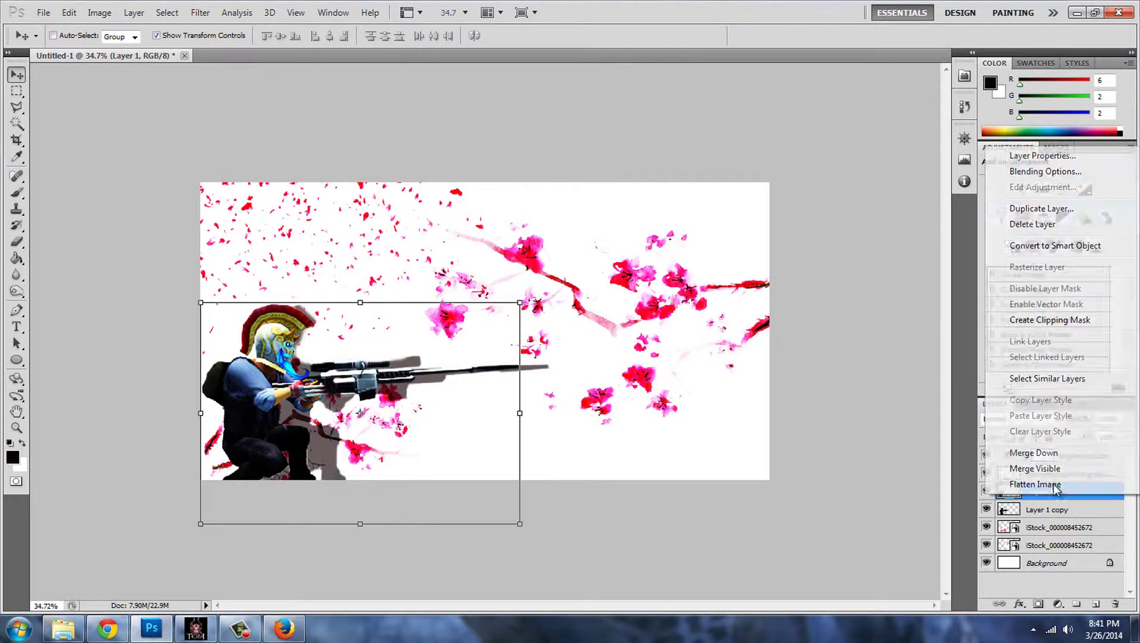
key("Return")
key("w")
left_click(327, 423)
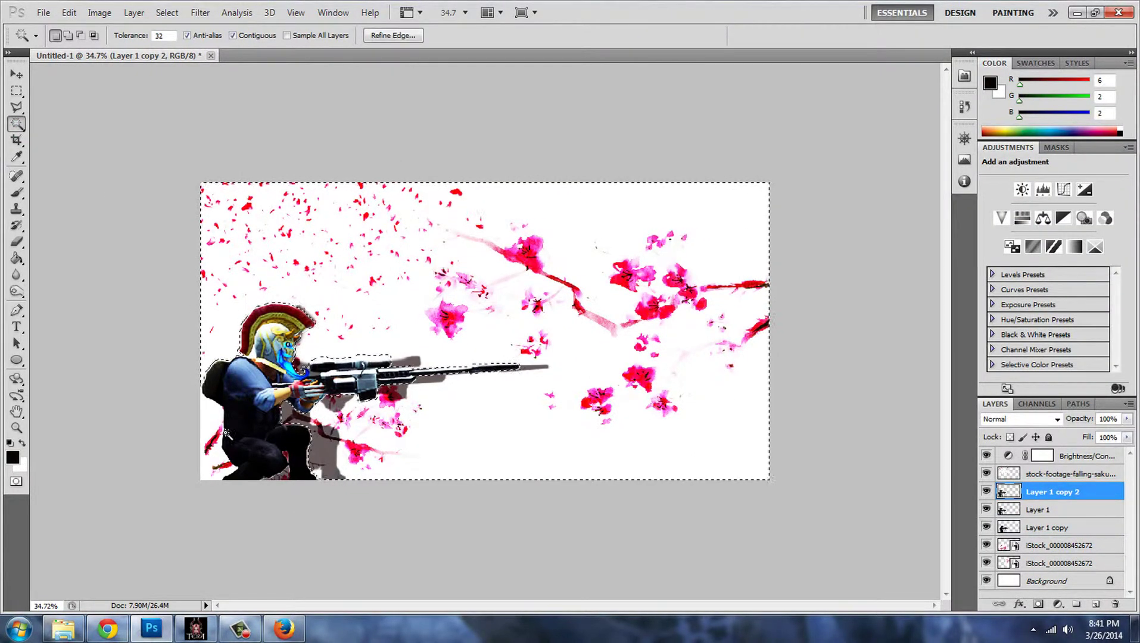
- Paint magenta over the soldier's hood and head, then erase it from his lower-left edge
key("b")
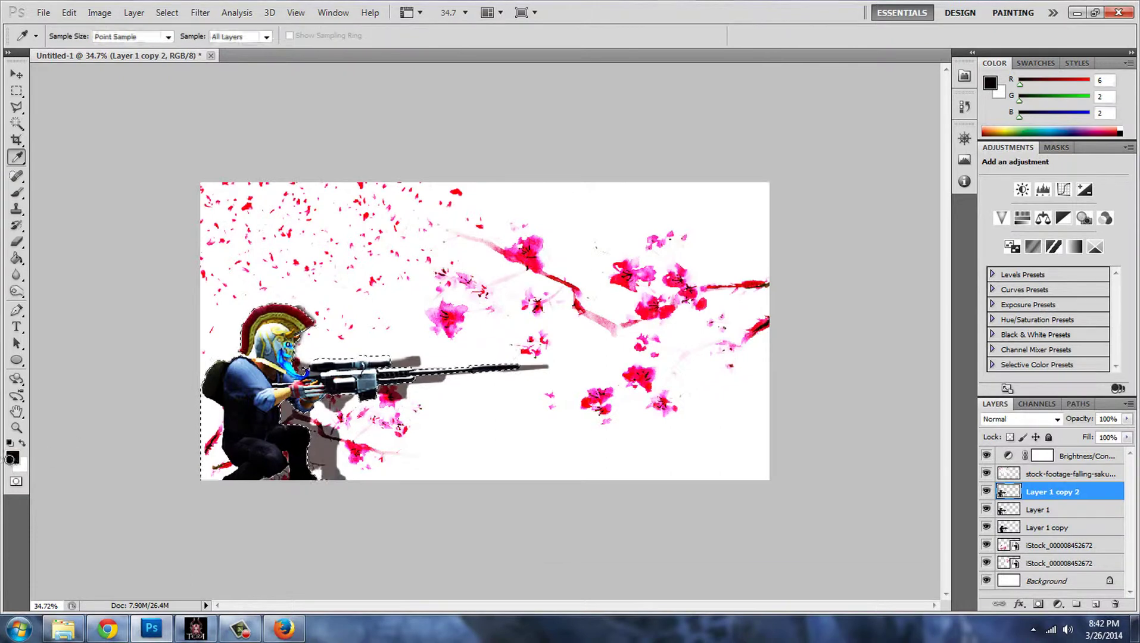
left_click(12, 458)
left_click(745, 356)
left_click(873, 321)
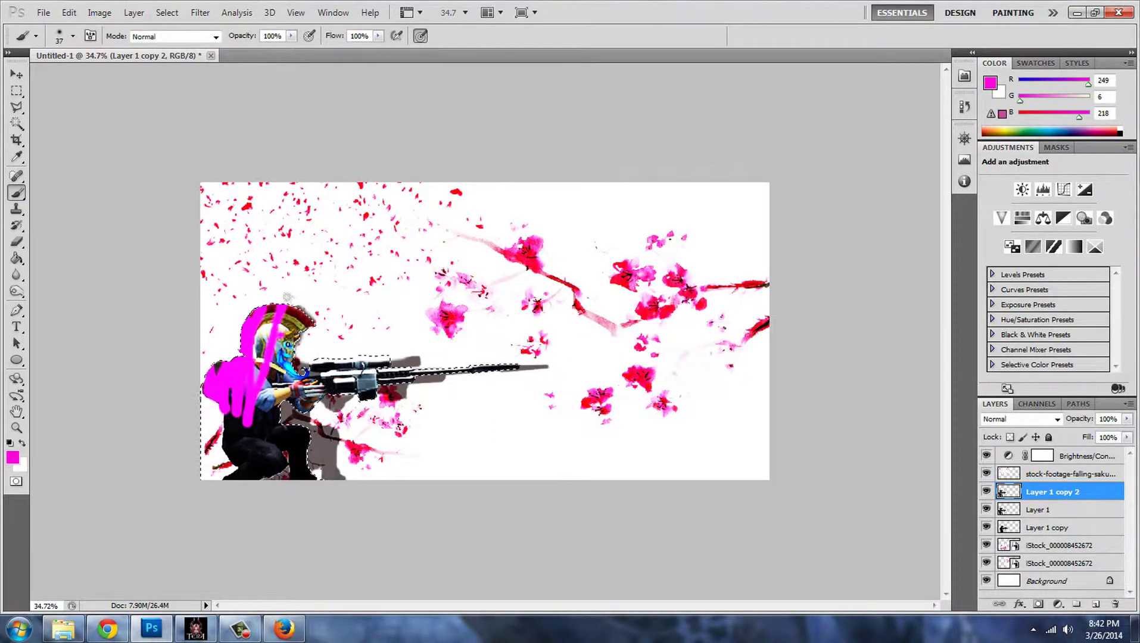
left_click_drag(263, 381, 267, 328)
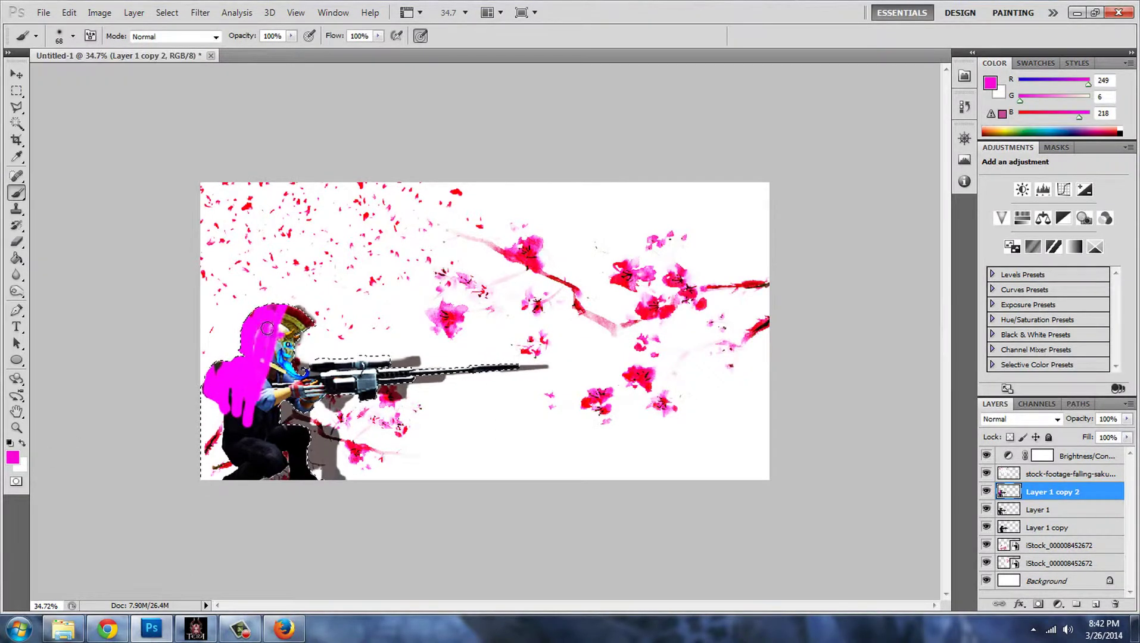
left_click(16, 242)
left_click_drag(205, 426, 220, 456)
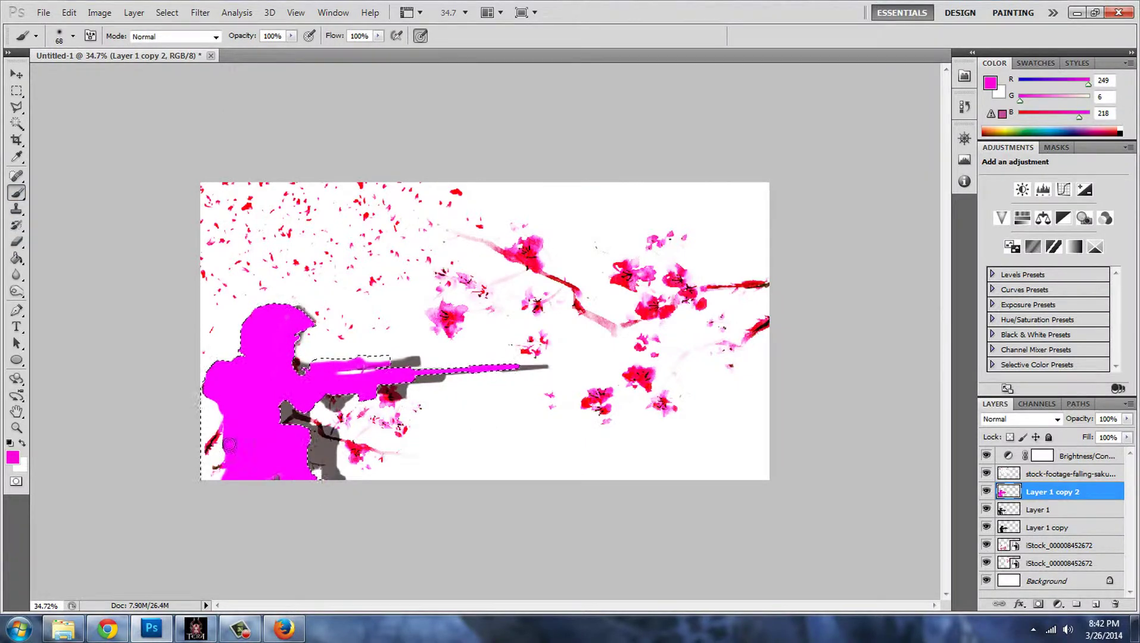
- Deselect and shift the magenta overlay slightly left
key("v")
key("ctrl+d")
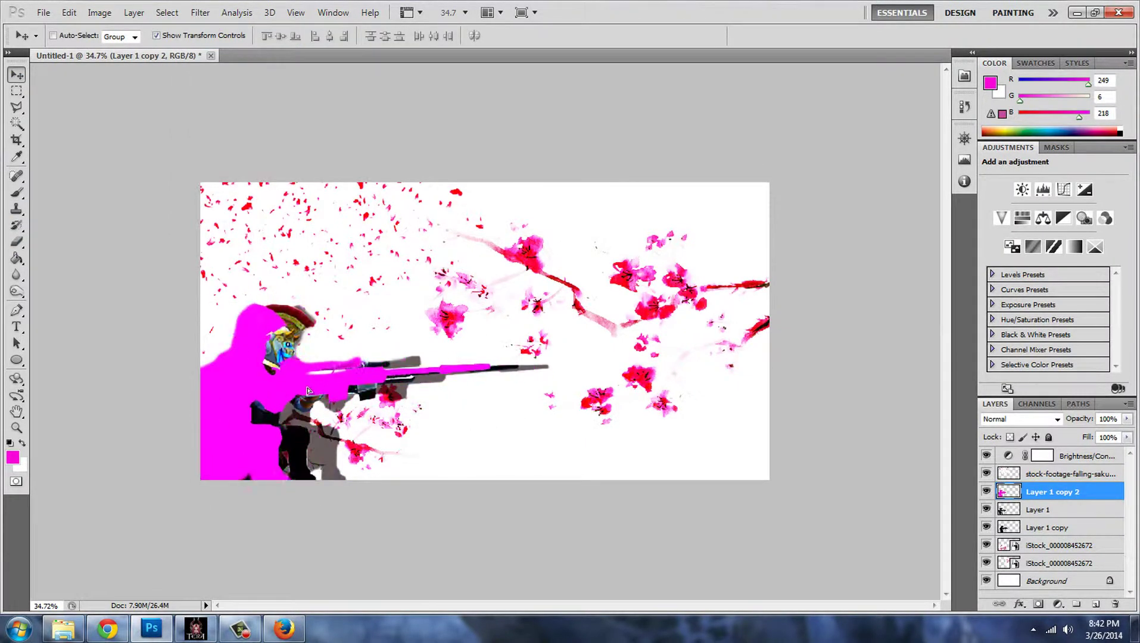
left_click(167, 12)
left_click(358, 411)
left_click_drag(357, 411, 325, 411)
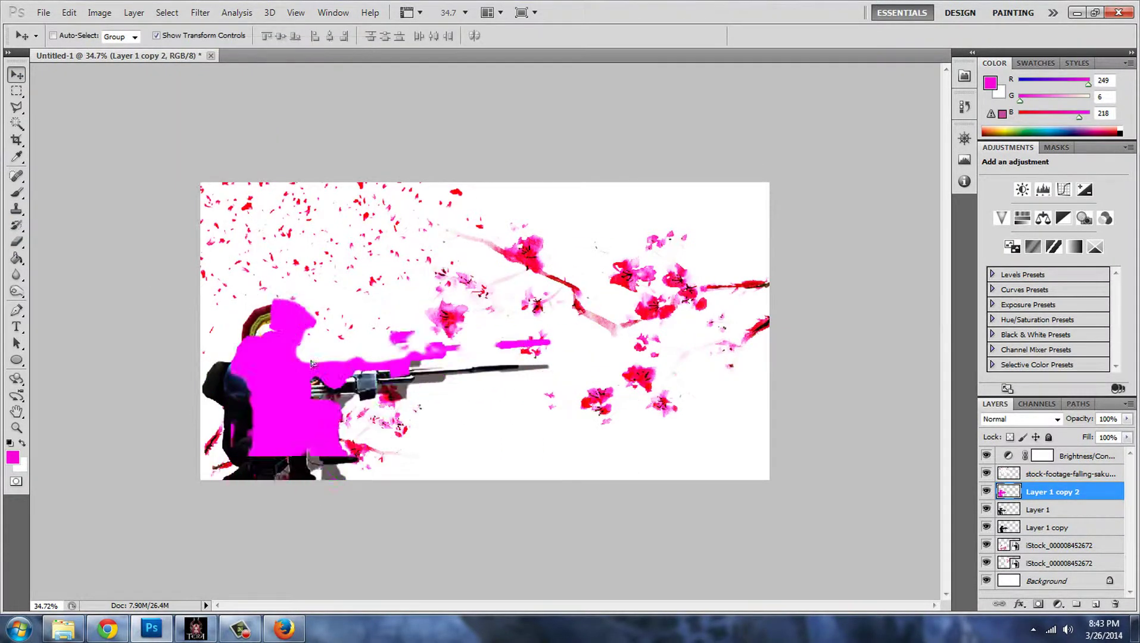
- Lower the magenta overlay layer's opacity and realign it over the soldier
key("e")
left_click(1066, 473)
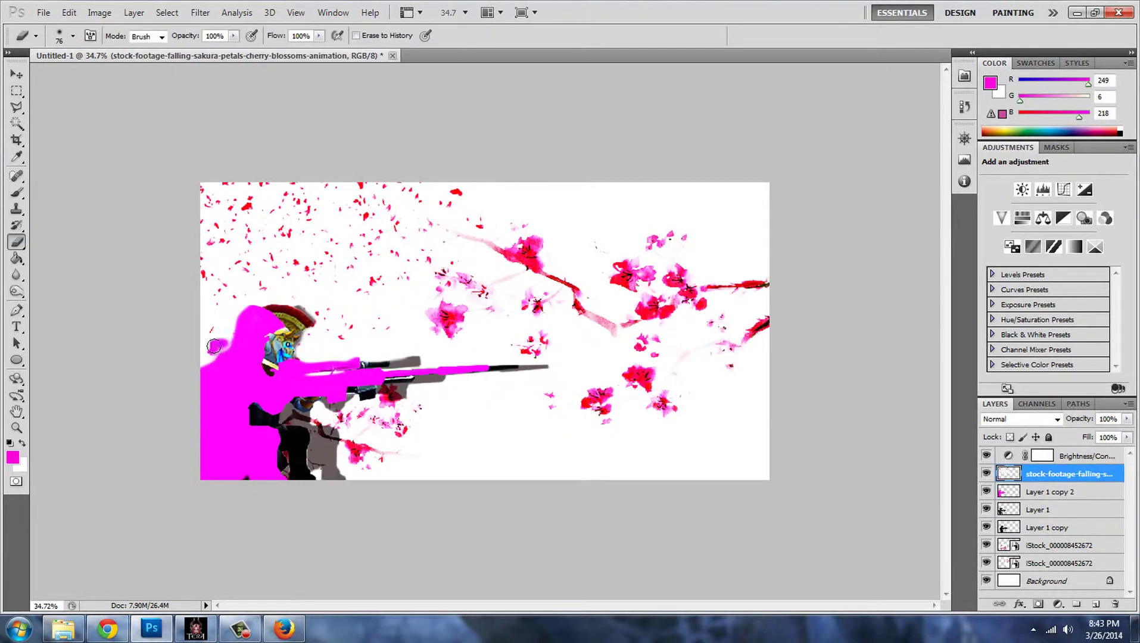
left_click(1087, 492)
left_click_drag(1126, 419, 1109, 445)
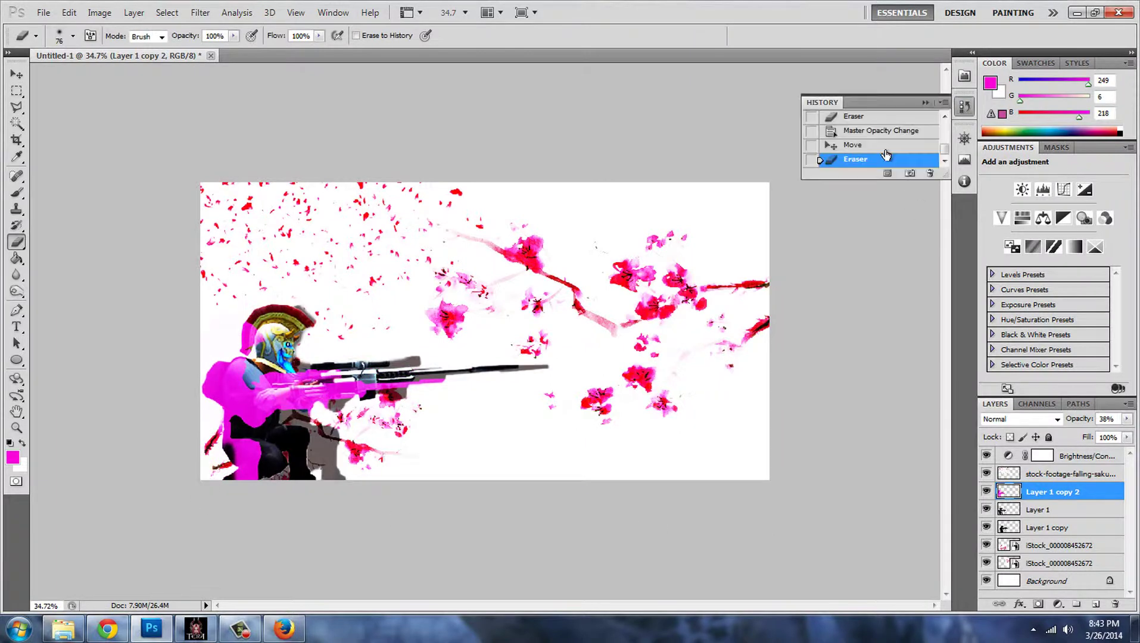
key("alt+bracketright")
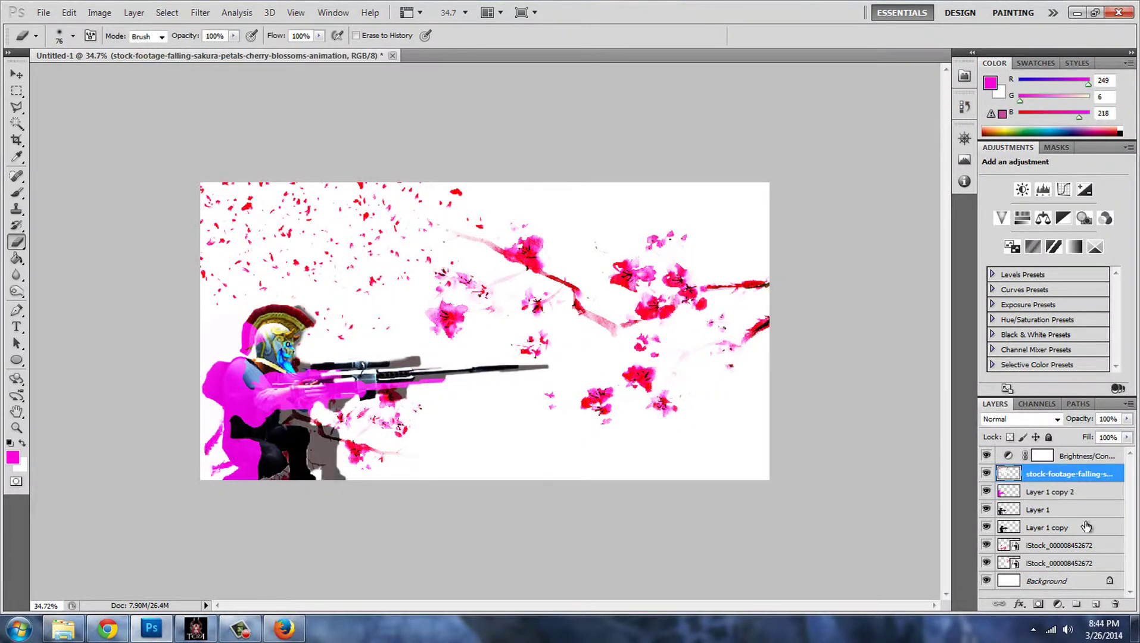
left_click(1087, 492)
key("v")
left_click_drag(357, 405, 322, 460)
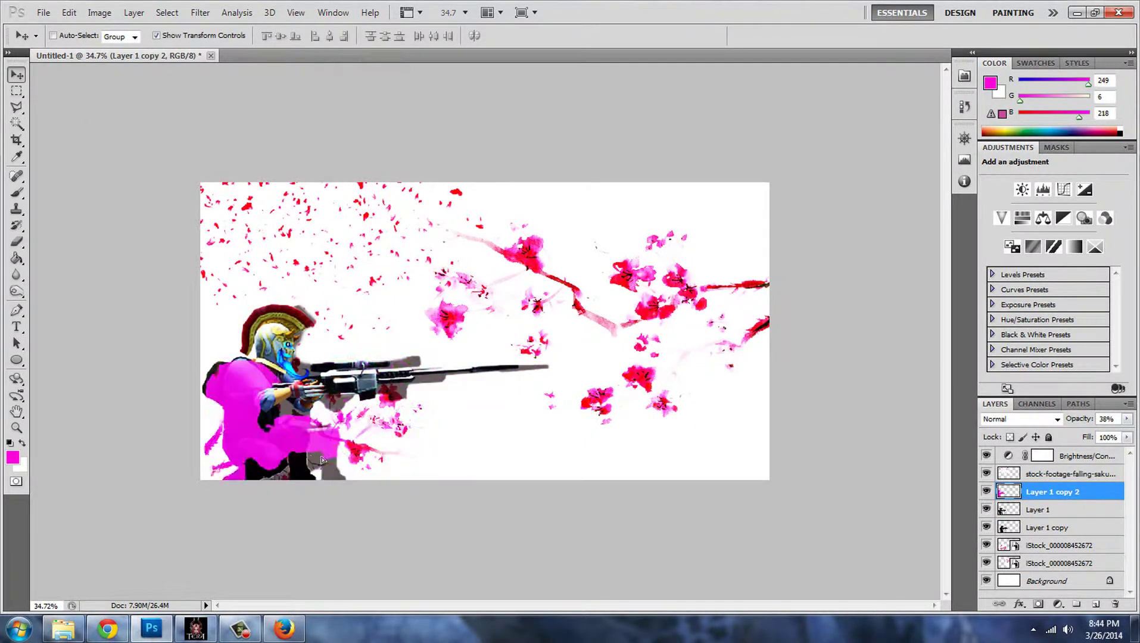
left_click(1127, 419)
- Fade the magenta overlay to 5%, draw a paragraph text box, and set 200 pt size
mouse_move(1083, 433)
left_mouse_down()
mouse_move(1061, 447)
mouse_move(1070, 434)
left_mouse_up()
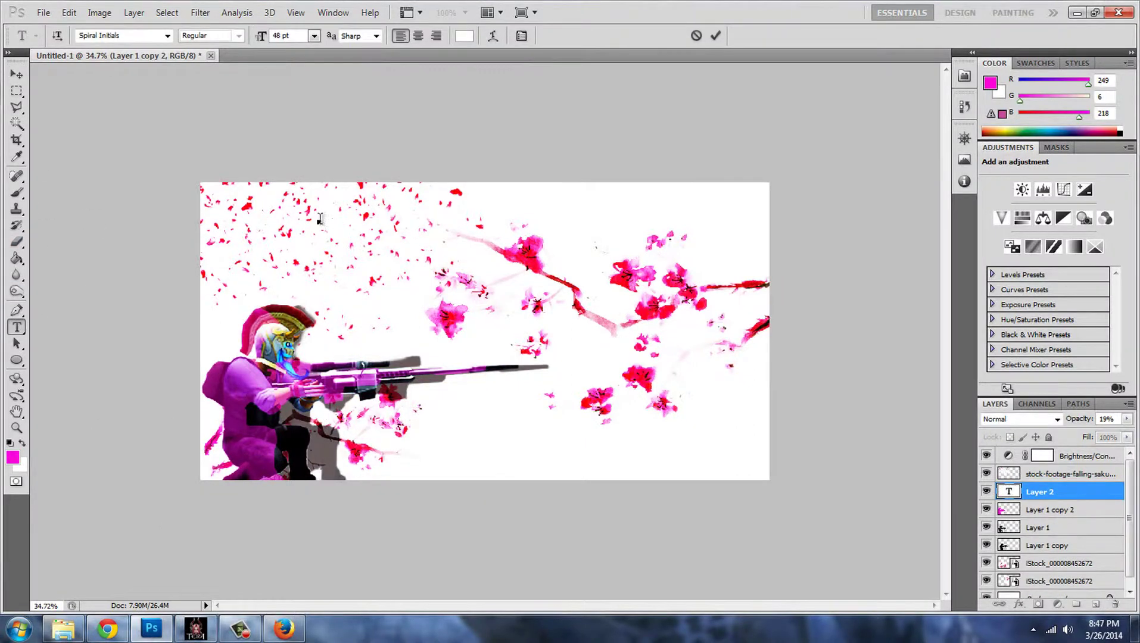
left_click_drag(243, 225, 702, 367)
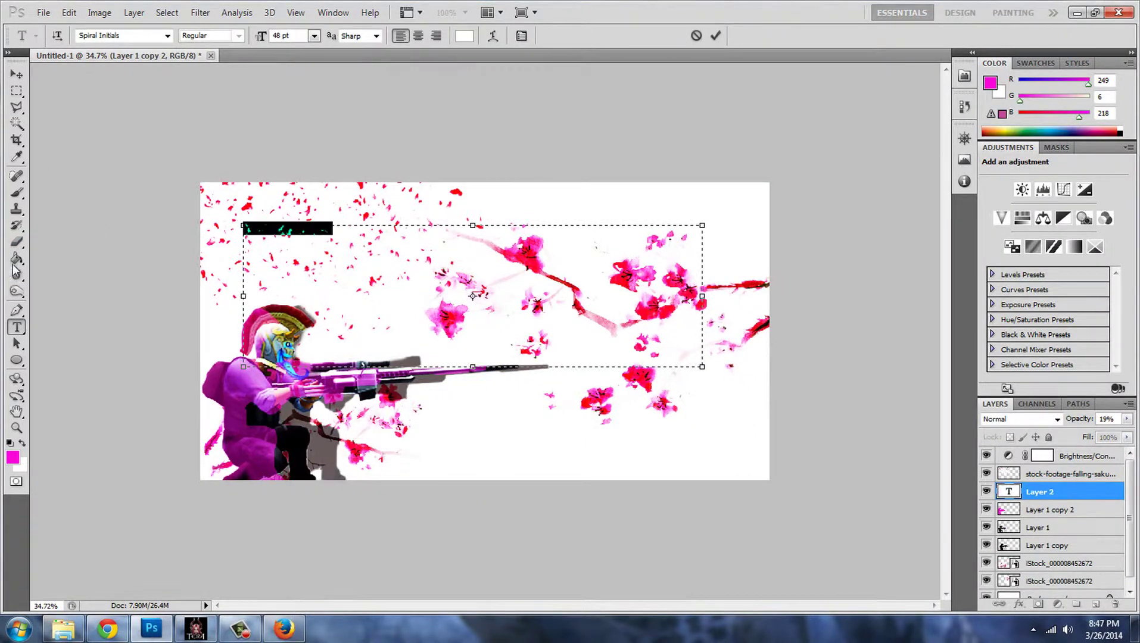
type("200")
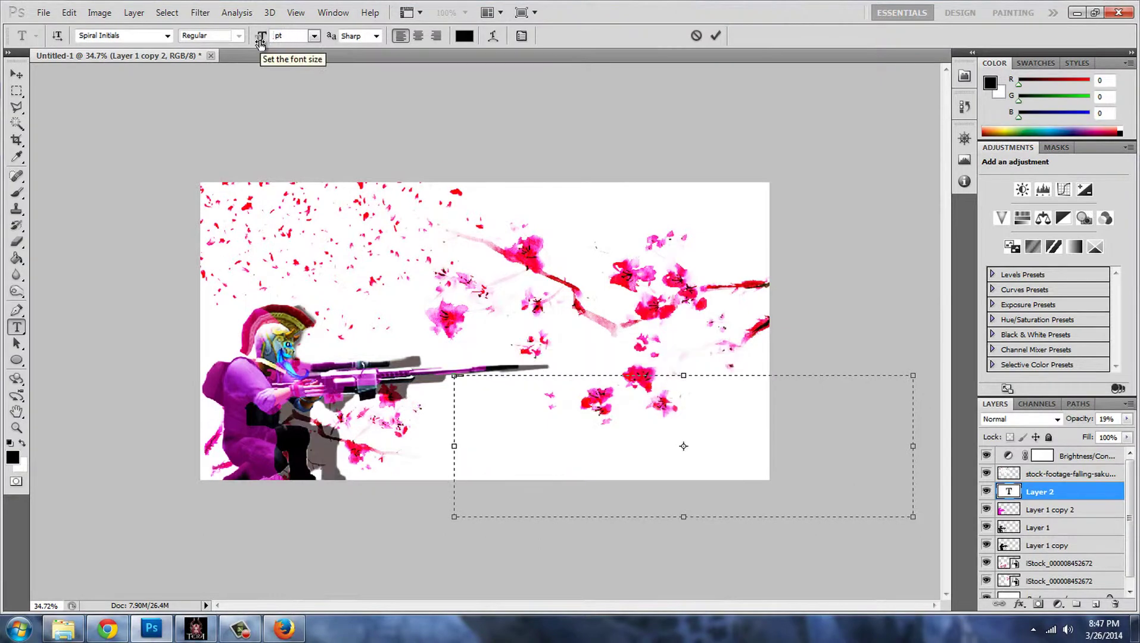
- Try the SnowFlakes font on the text, then switch it to Blossom
left_click(167, 36)
left_click_drag(276, 350, 276, 251)
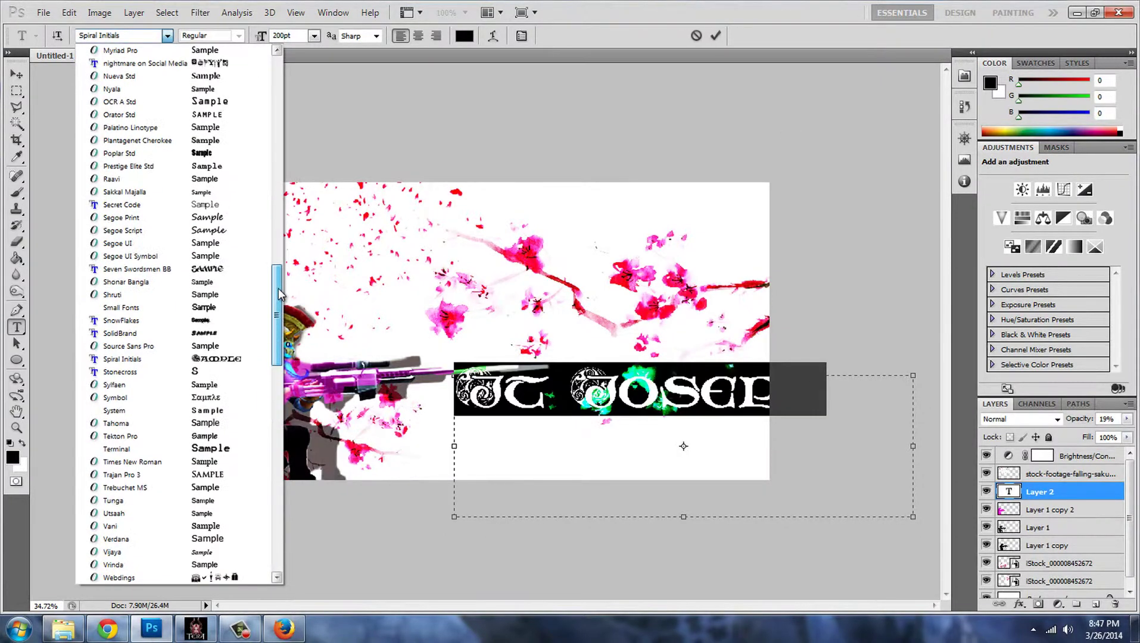
left_click(120, 500)
left_click(167, 35)
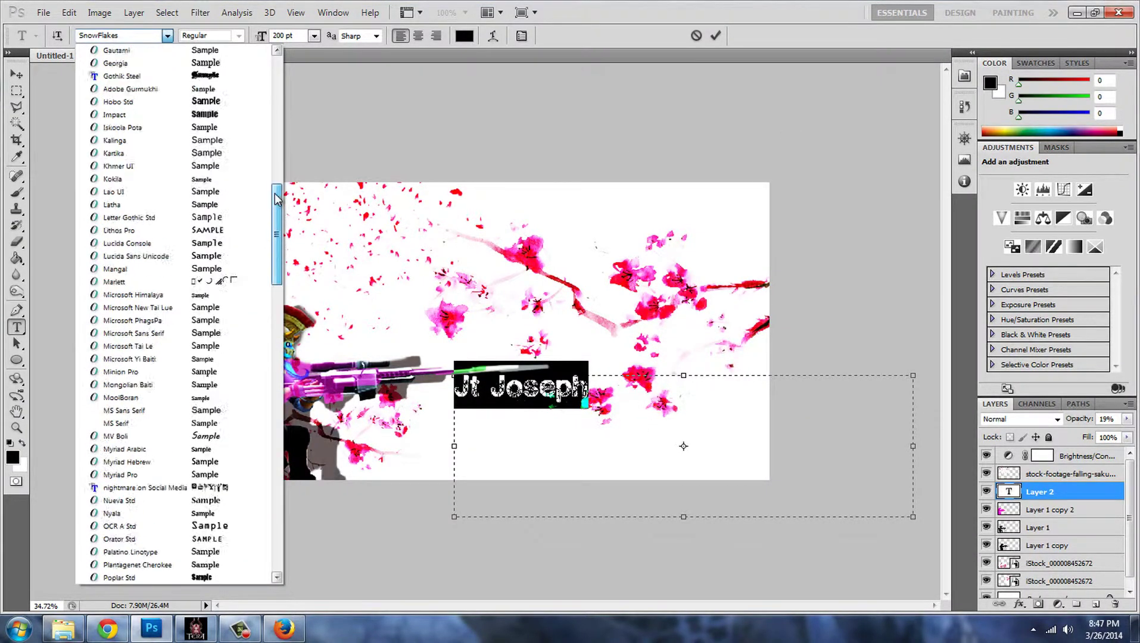
left_click_drag(277, 246, 277, 103)
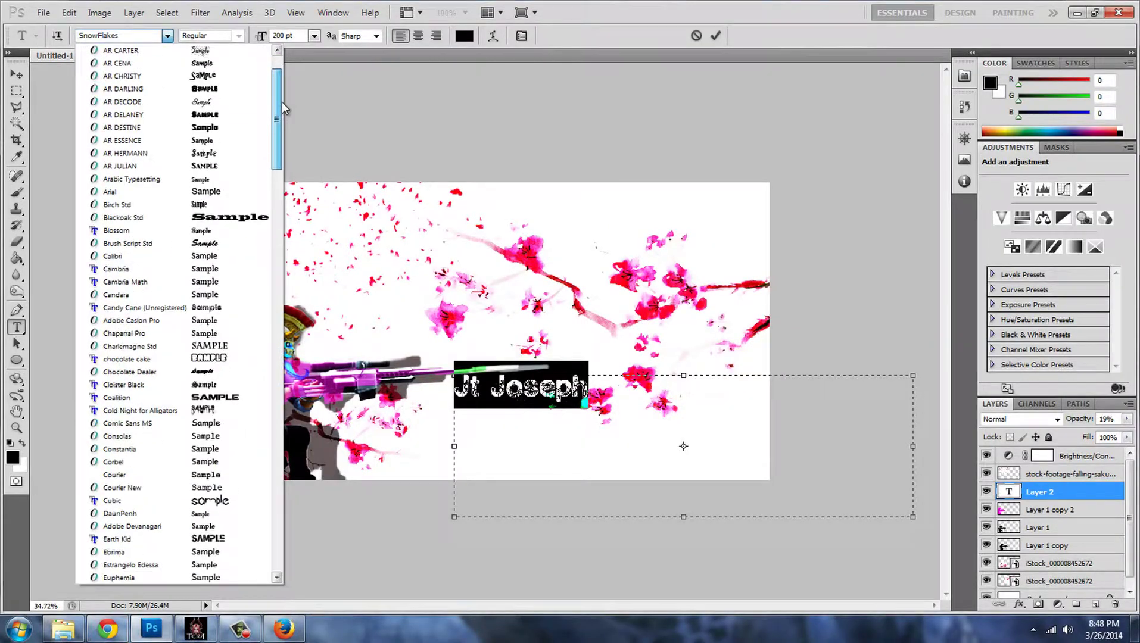
left_click(116, 257)
- Resize the Jt Joseph text to 350 pt and move it up and left
key("ctrl+a")
double_click(283, 36)
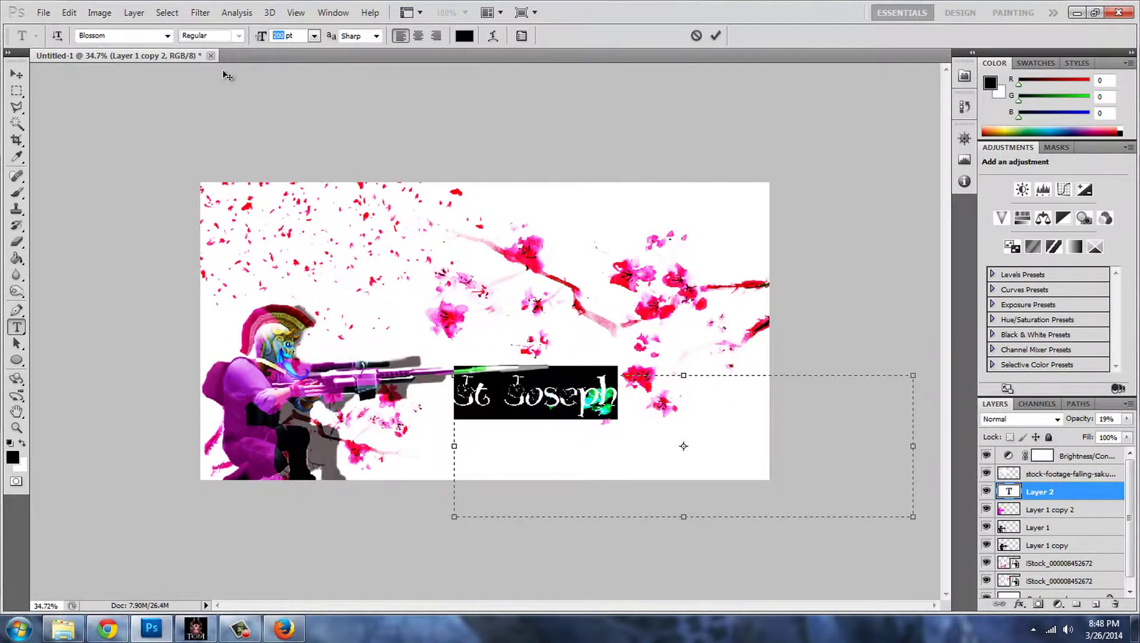
type("350")
key("Return")
mouse_move(722, 345)
left_mouse_down()
mouse_move(648, 316)
mouse_move(654, 353)
left_mouse_up()
key("ctrl+Return")
double_click(1097, 491)
left_click(650, 529)
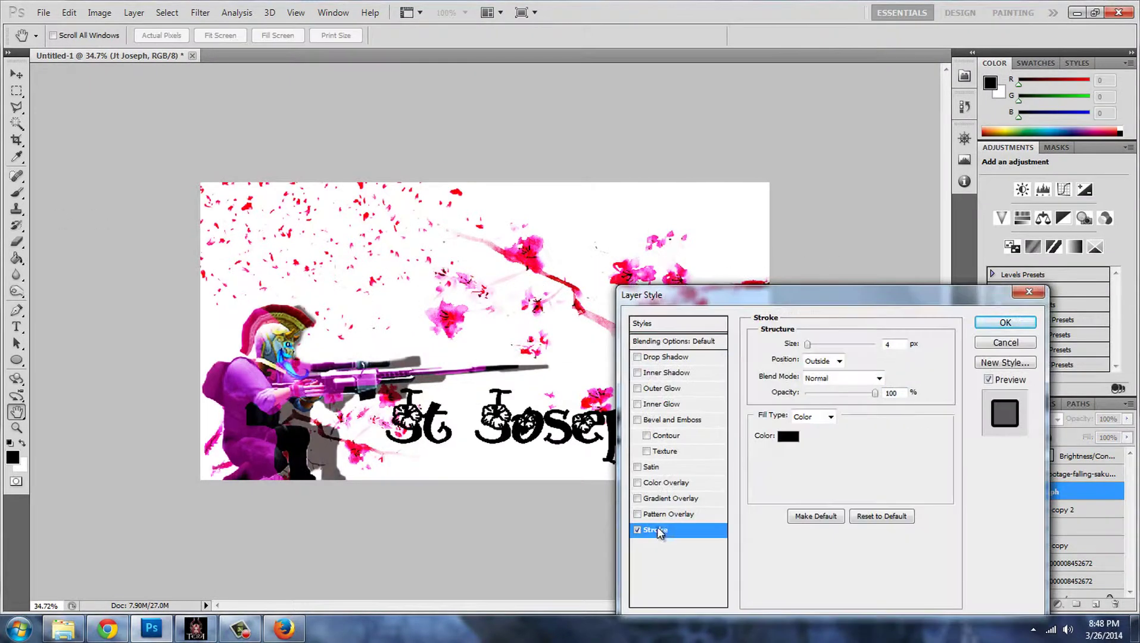
left_click(819, 437)
left_click(746, 501)
left_click_drag(746, 500, 750, 341)
- Add colour and gradient overlays to the text
left_click(876, 316)
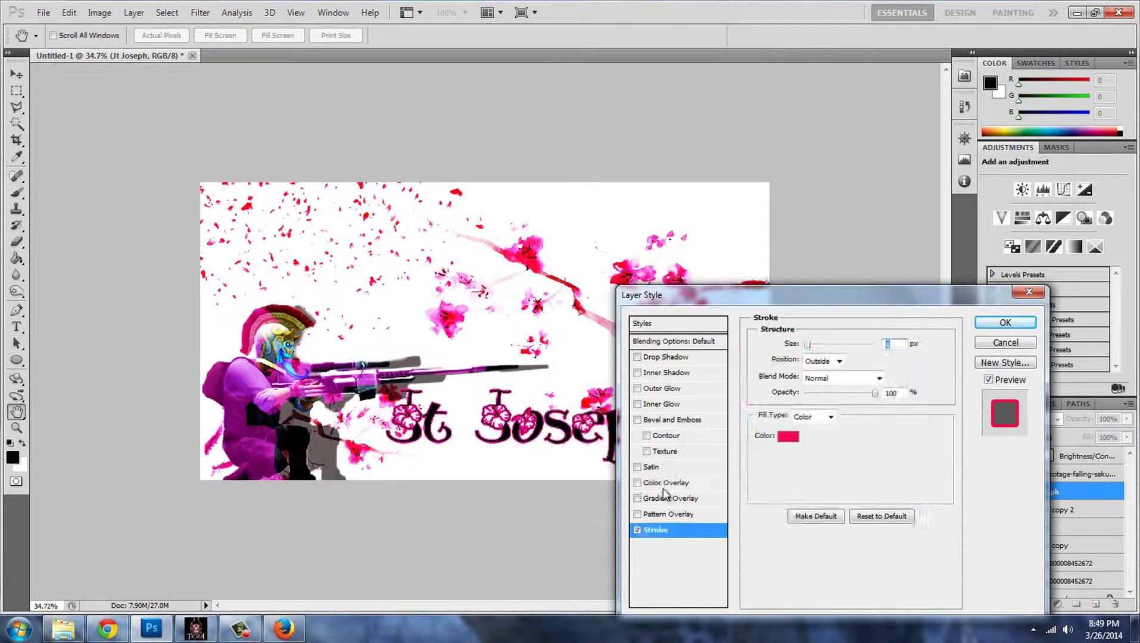
left_click(637, 483)
left_click_drag(816, 295, 909, 274)
left_click(936, 356)
- Try several gradient presets, settling on Blue, Red, Yellow for the text
left_click(806, 365)
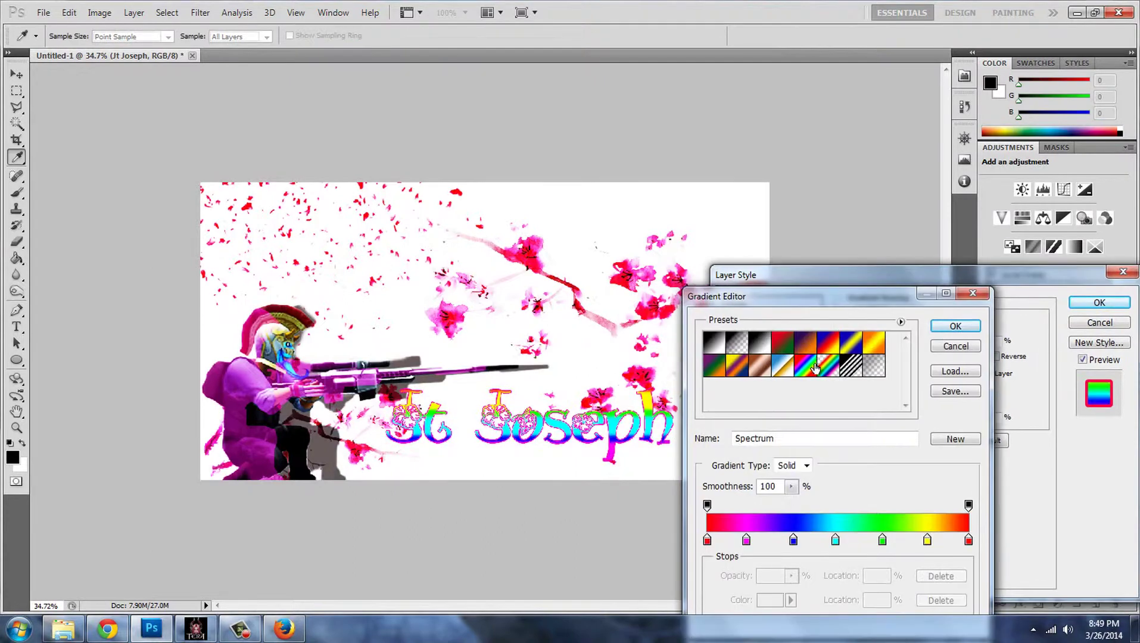
left_click(760, 365)
left_click(714, 366)
left_click(806, 343)
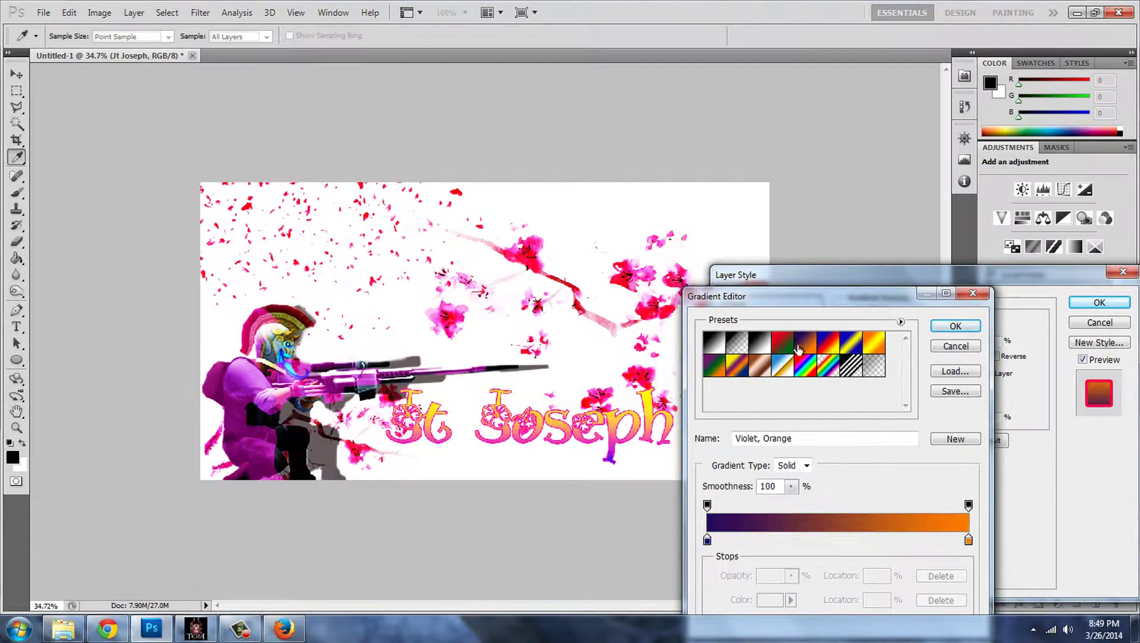
left_click(851, 342)
left_click(782, 342)
left_click(762, 365)
left_click(851, 343)
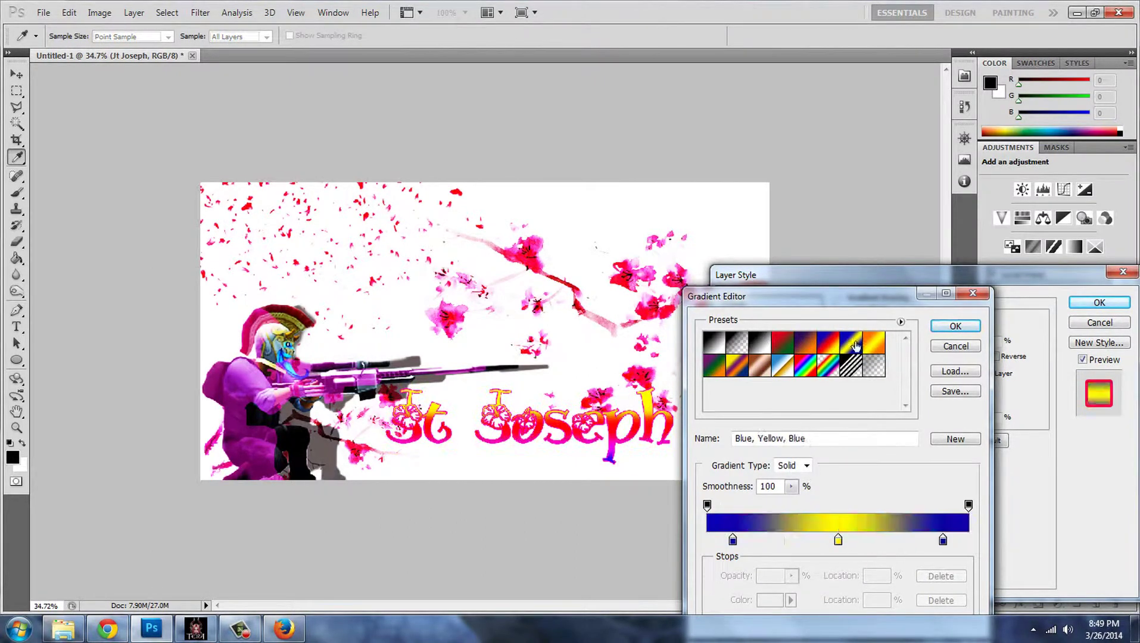
left_click(828, 343)
left_click(955, 326)
key("Return")
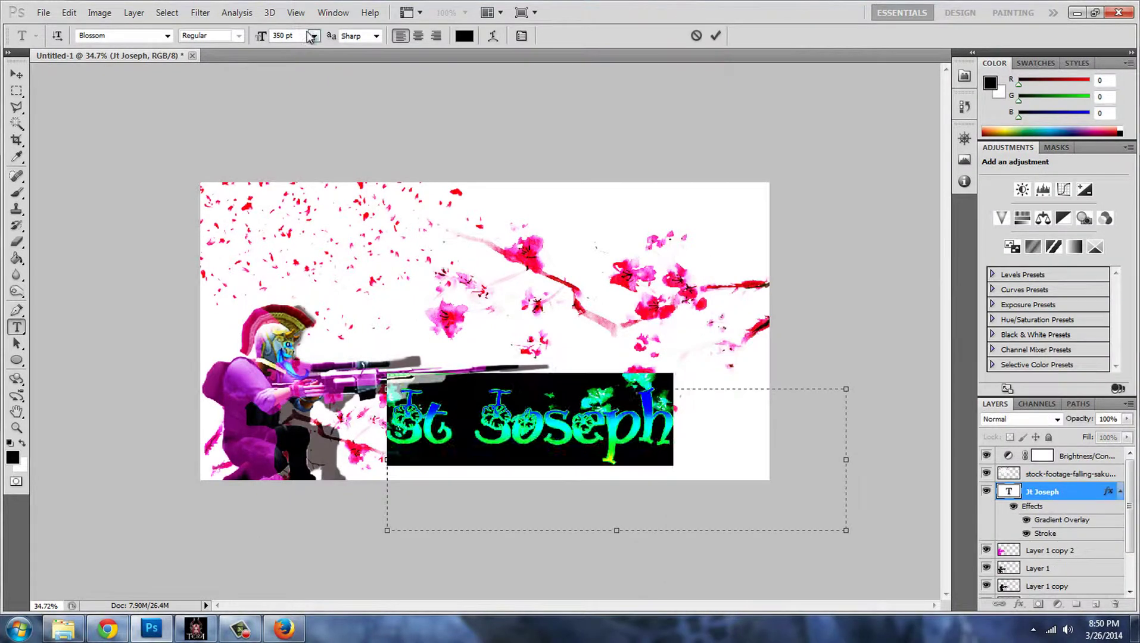
- Add drop shadow, inner shadow, bevel with contour, satin and colour overlay to the text
left_click(881, 373)
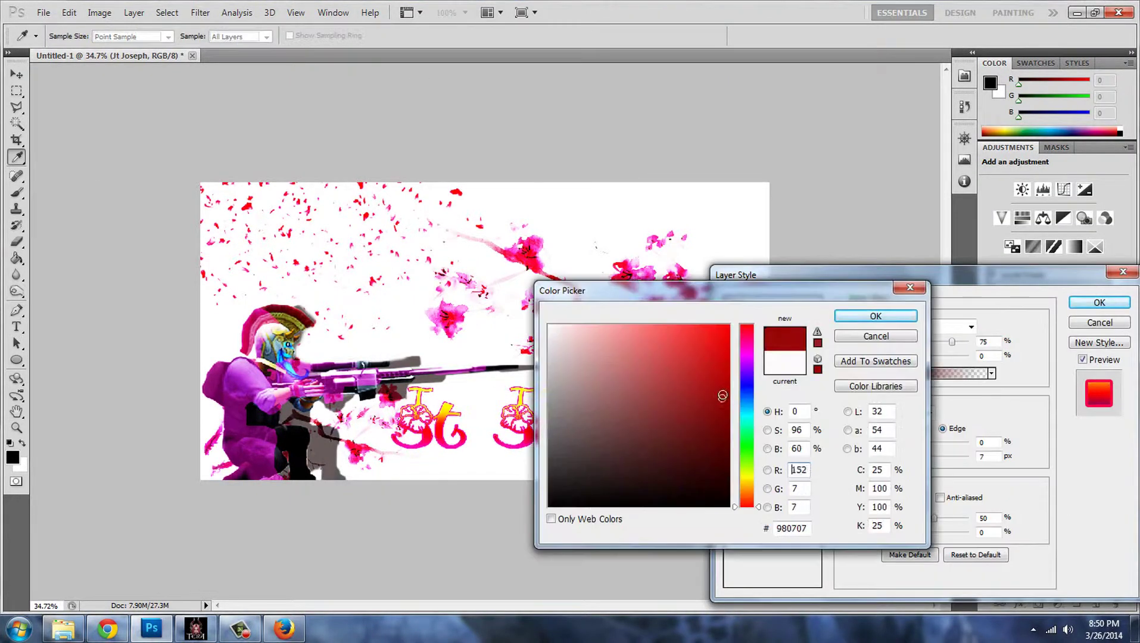
left_click(756, 369)
left_click(769, 400)
left_click(996, 538)
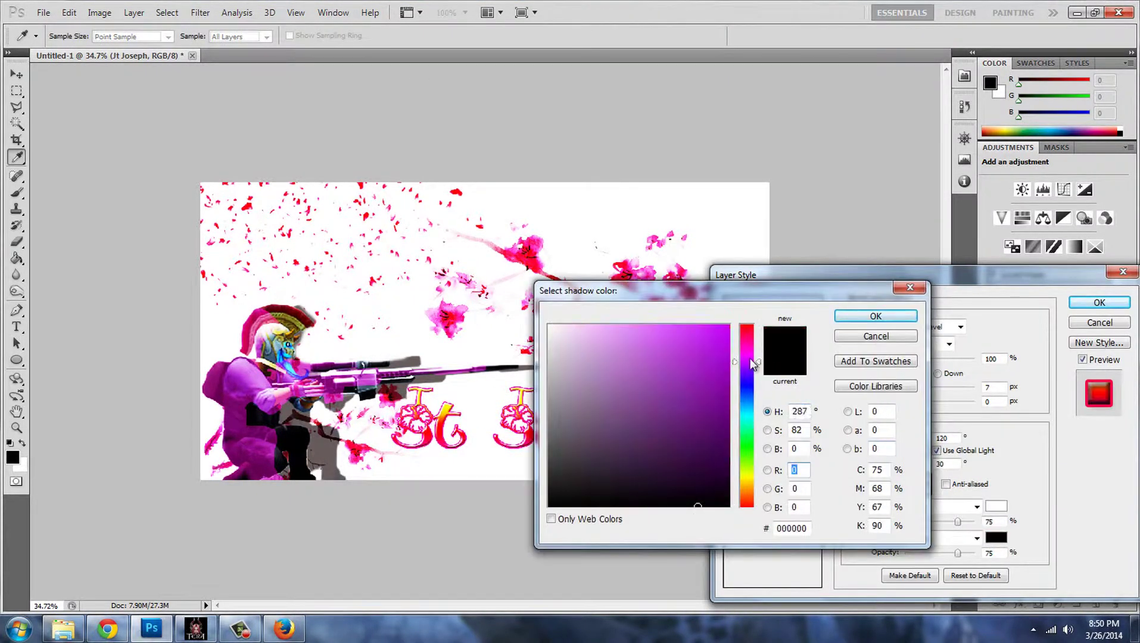
left_click(875, 316)
left_click(759, 416)
left_click(732, 446)
- Review the satin, gradient overlay and bevel contour settings, then apply all text effects
left_click(745, 447)
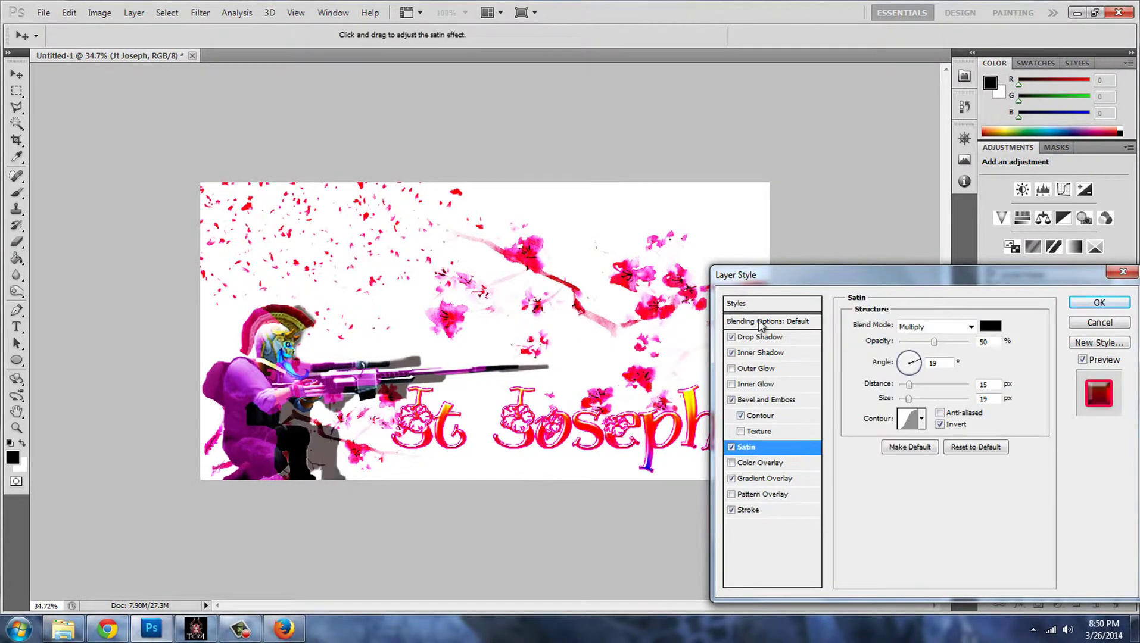
left_click(768, 478)
left_click(930, 356)
key("Return")
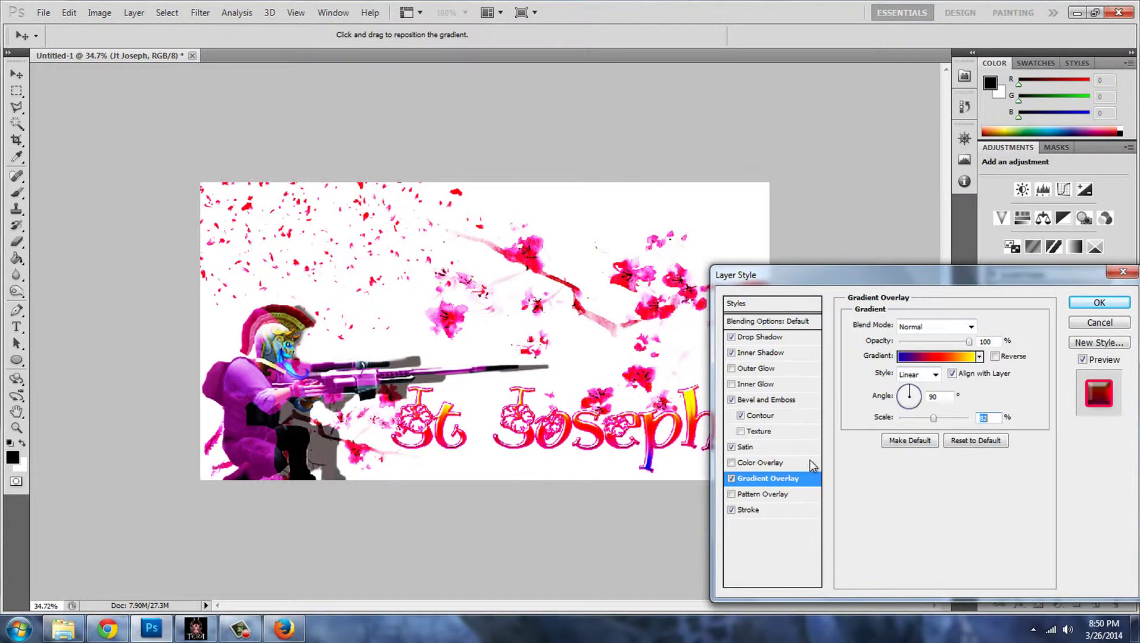
left_click(751, 400)
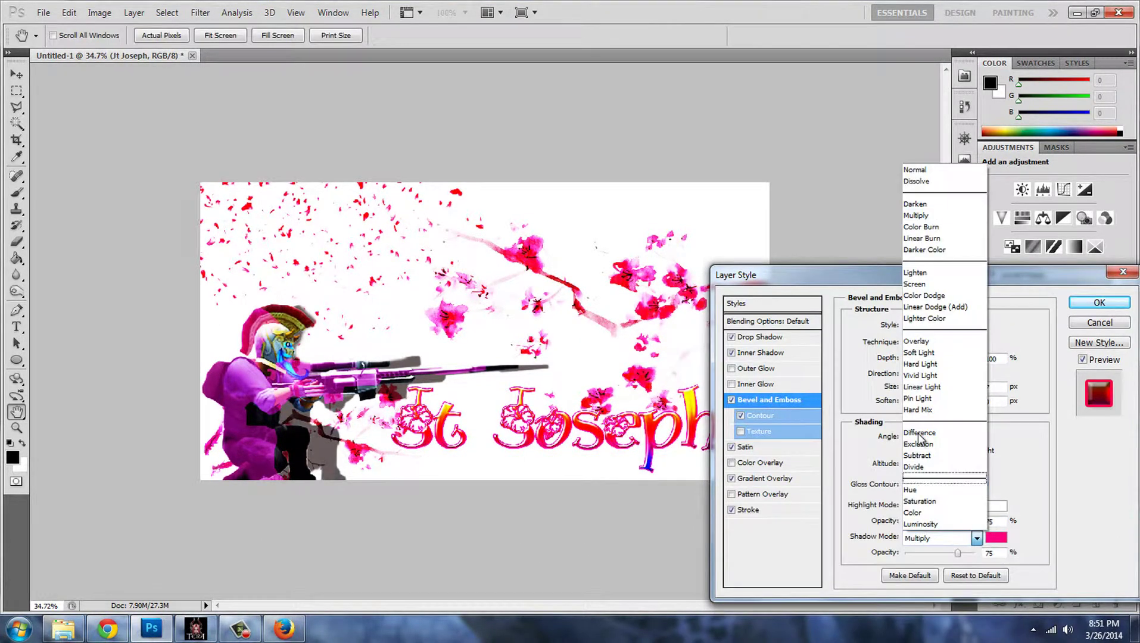
left_click(1100, 303)
- Place the UberStrike logo image from the pictures folder onto the canvas
left_click(63, 628)
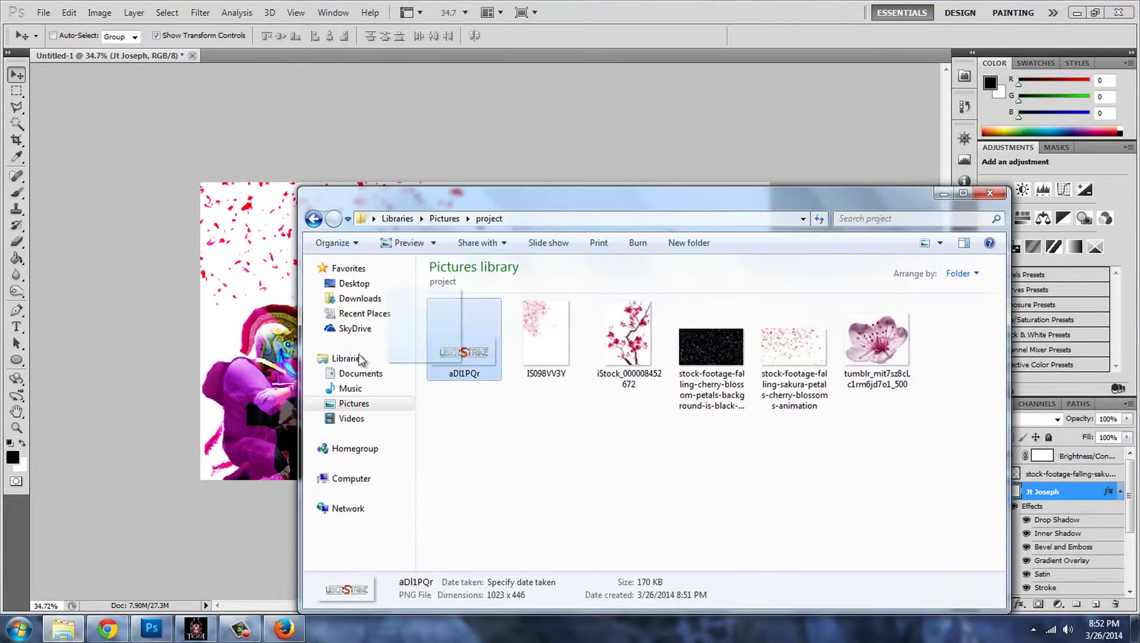
left_click_drag(465, 318, 503, 308)
key("Return")
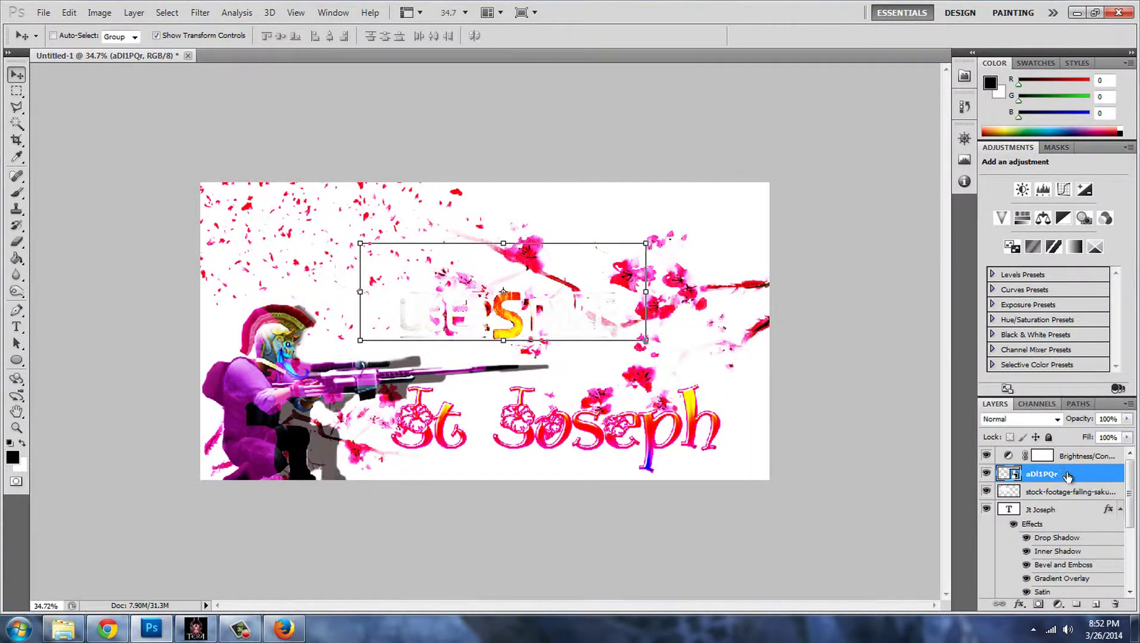
- Give the logo a drop shadow, outer and inner glows, and a Lighter Color inner shadow
double_click(1067, 476)
left_click(755, 367)
left_click(864, 372)
left_click(877, 301)
left_click(770, 354)
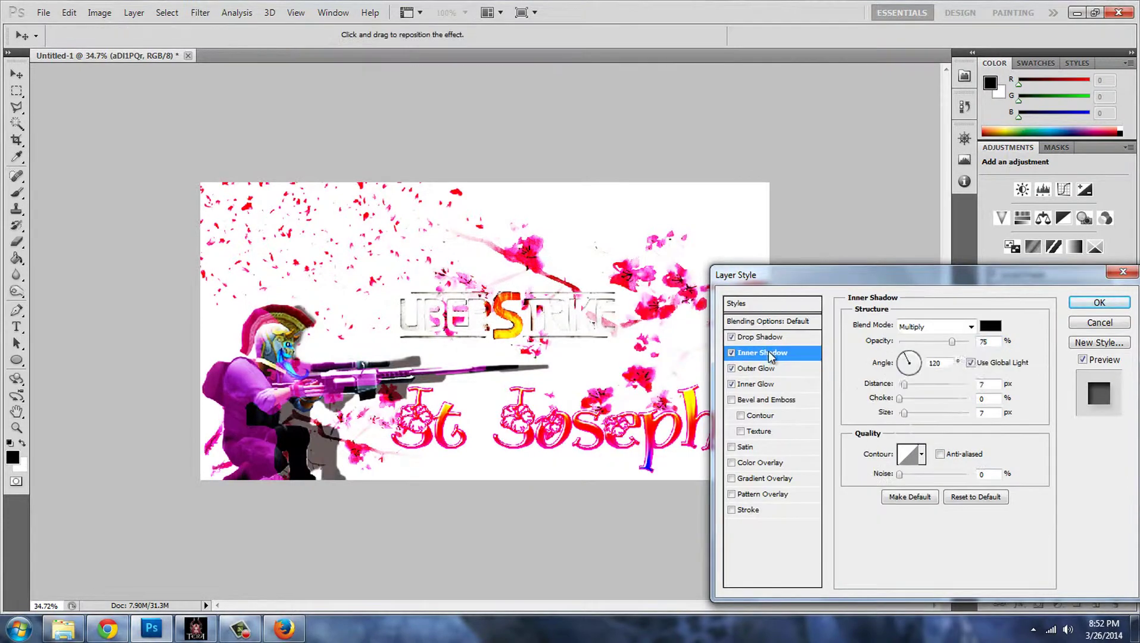
left_click(935, 327)
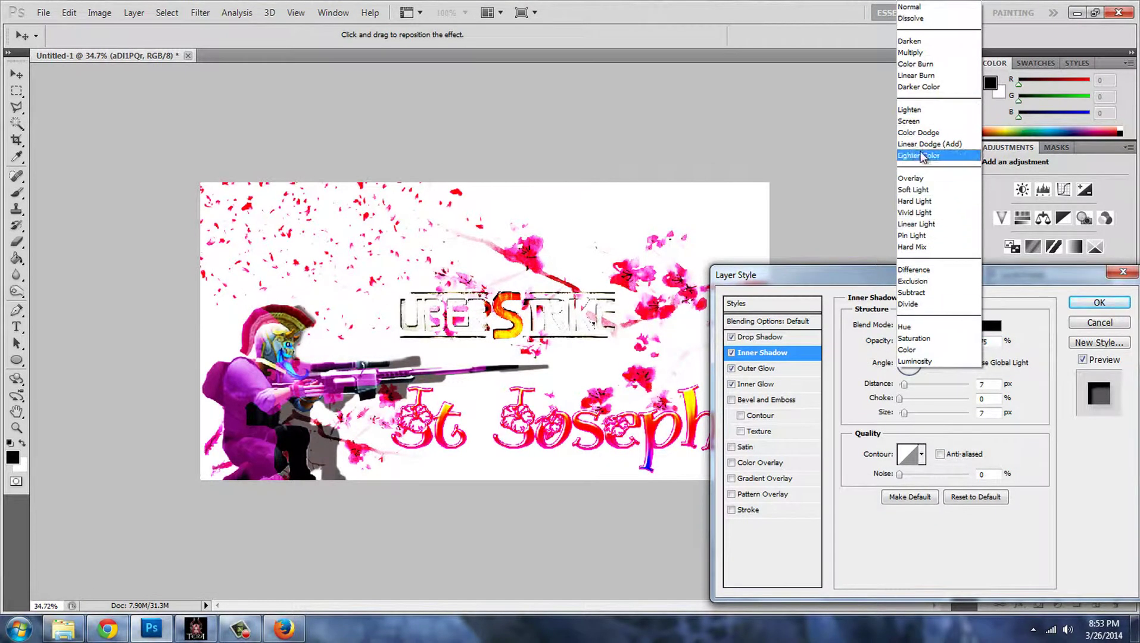
left_click(922, 155)
- Add bevel and emboss to the logo, trying then removing a stroke
left_click(757, 400)
left_click(749, 510)
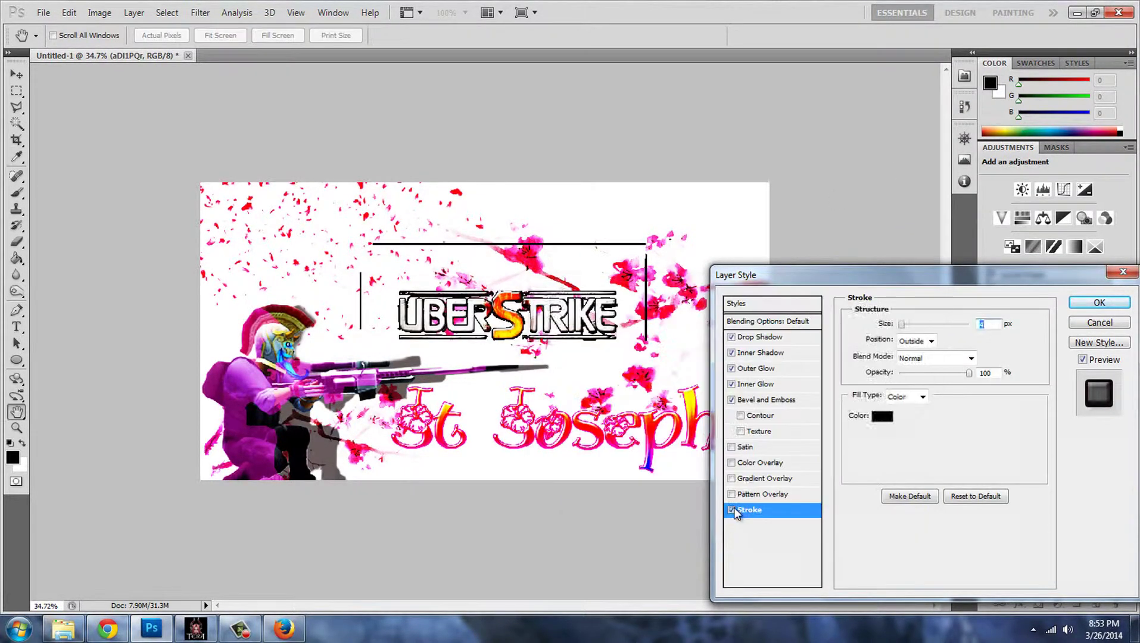
left_click(732, 510)
left_click(732, 478)
left_click(738, 494)
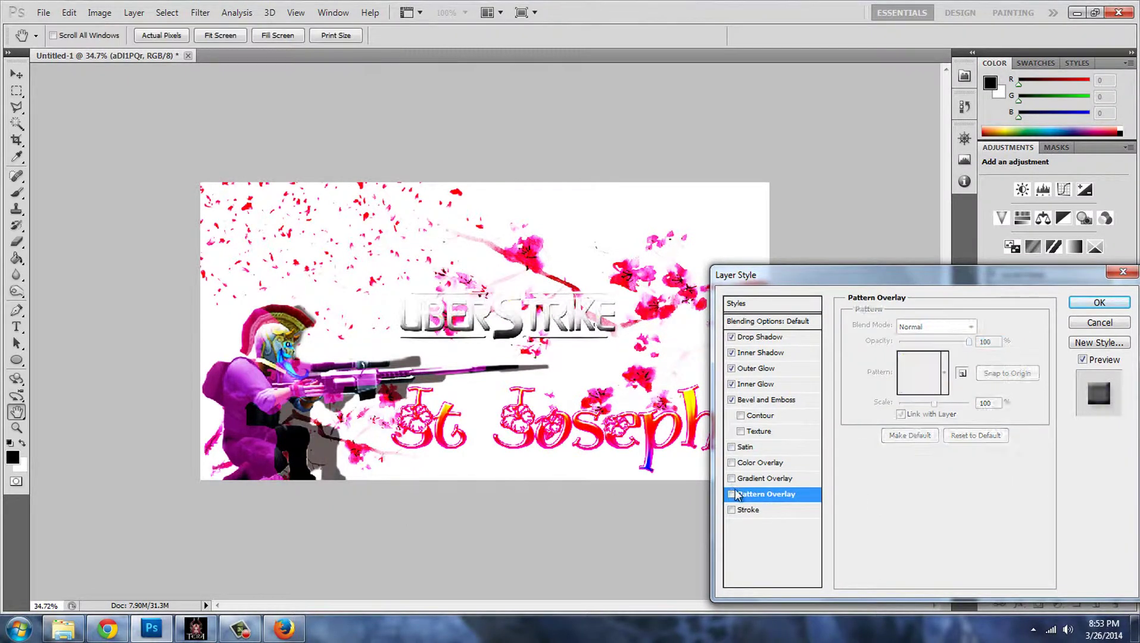
- Add a gradient overlay to the logo, trying Chrome, Transparent Rainbow and Transparent Stripes
left_click(763, 478)
left_click(912, 356)
left_click(759, 365)
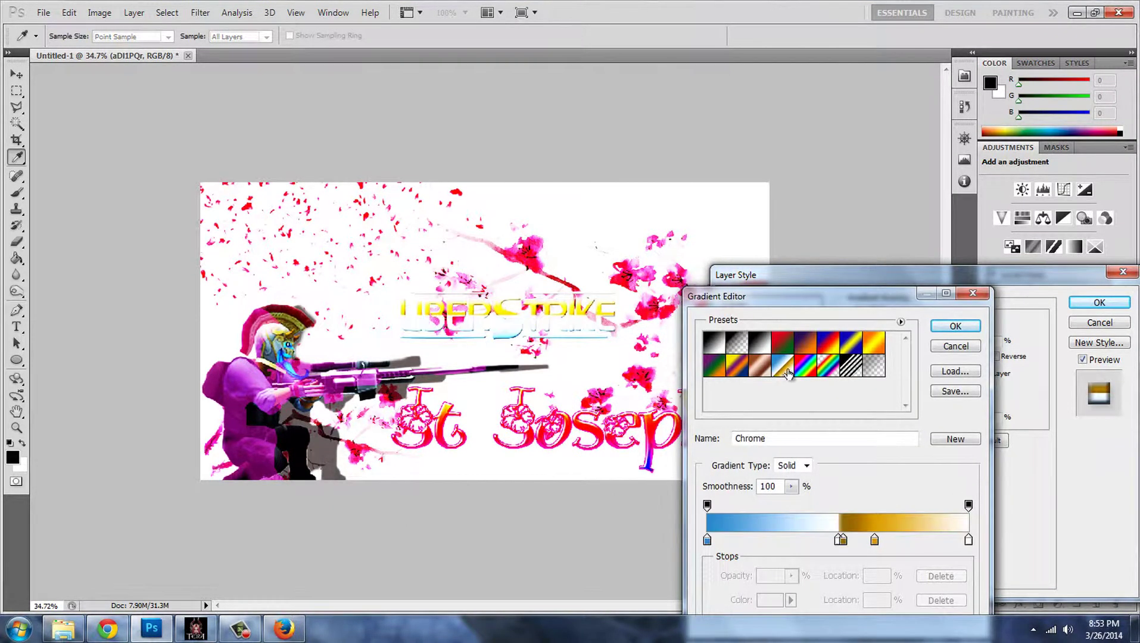
left_click(828, 364)
left_click(874, 365)
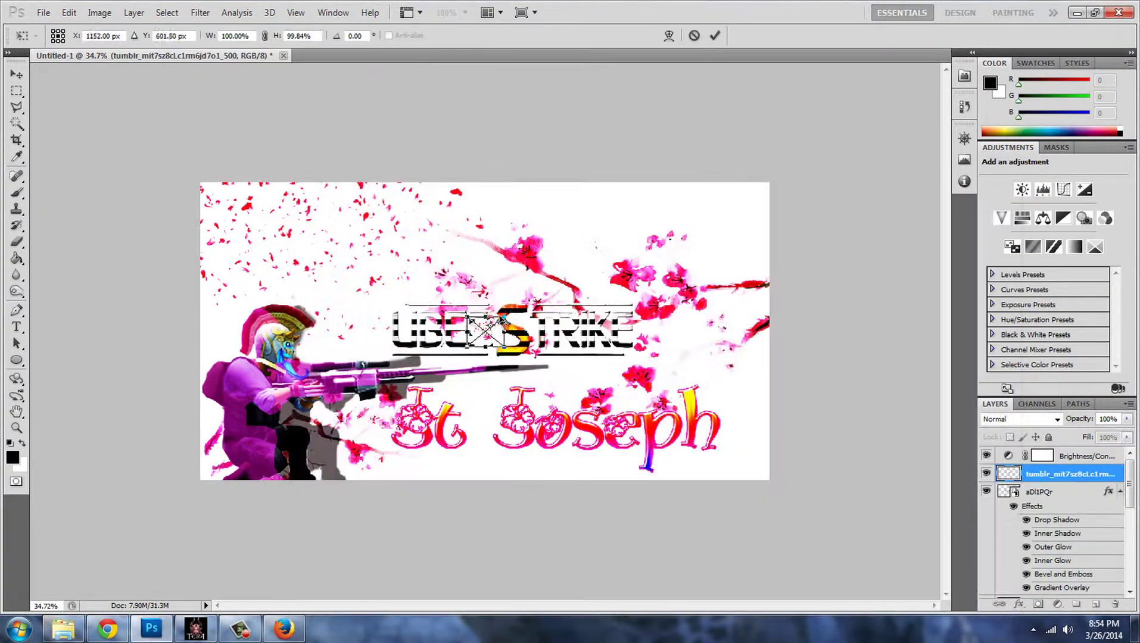
- Commit the placed image and pick the Spectrum rainbow gradient for the logo
key("Return")
left_click(1064, 190)
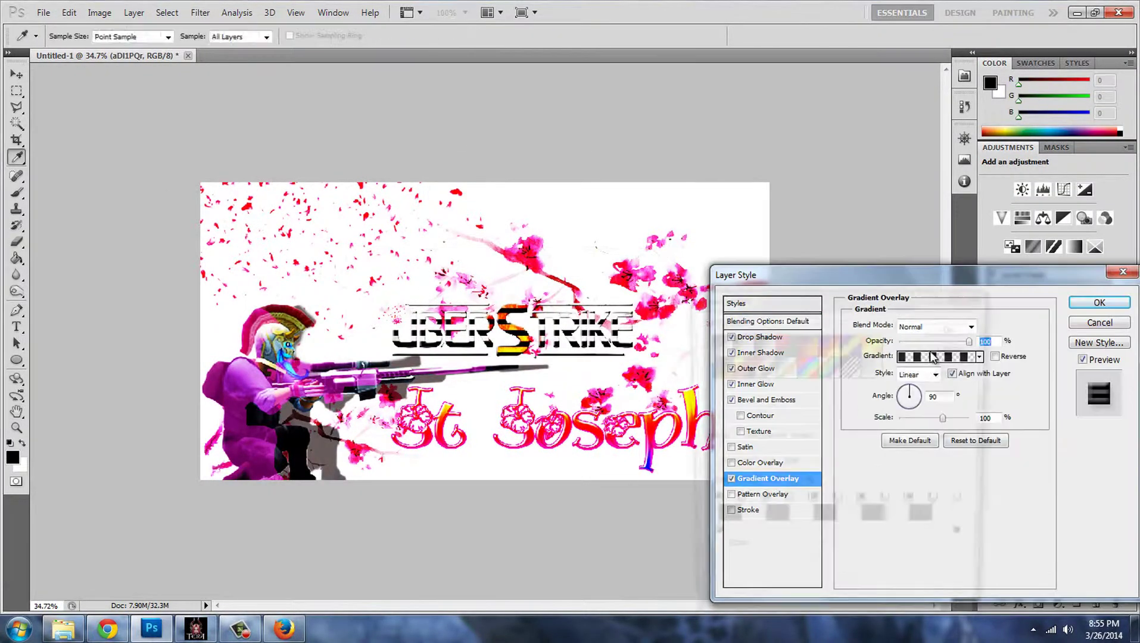
left_click(932, 356)
left_click(735, 305)
- Confirm the logo's rainbow gradient and start File > Save As
key("Return")
key("Return")
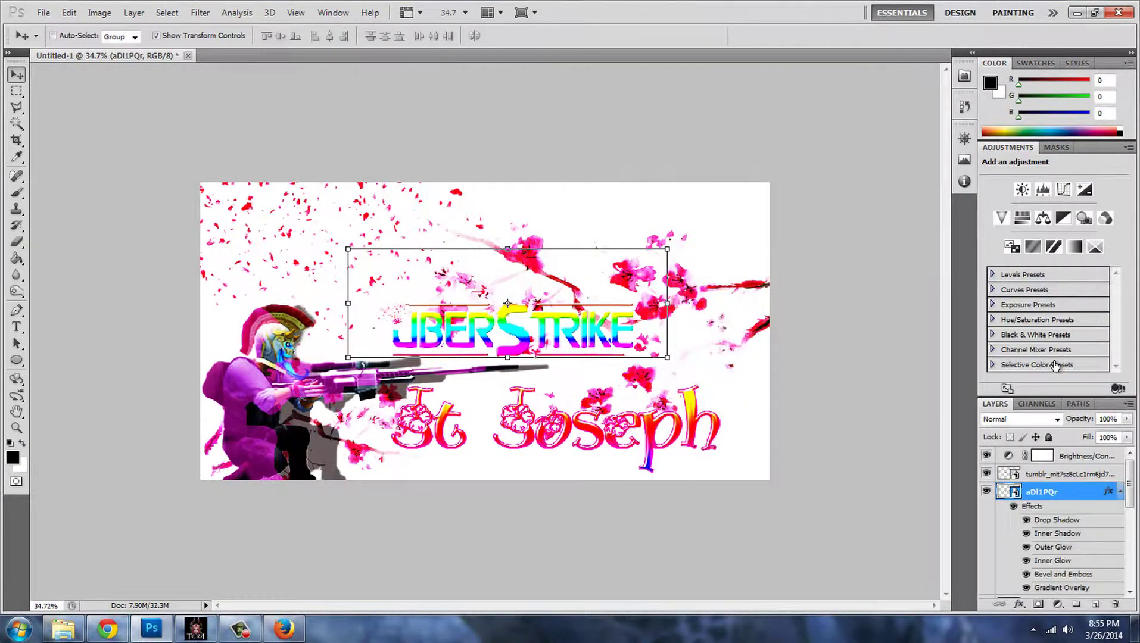
left_click(43, 12)
left_click(73, 230)
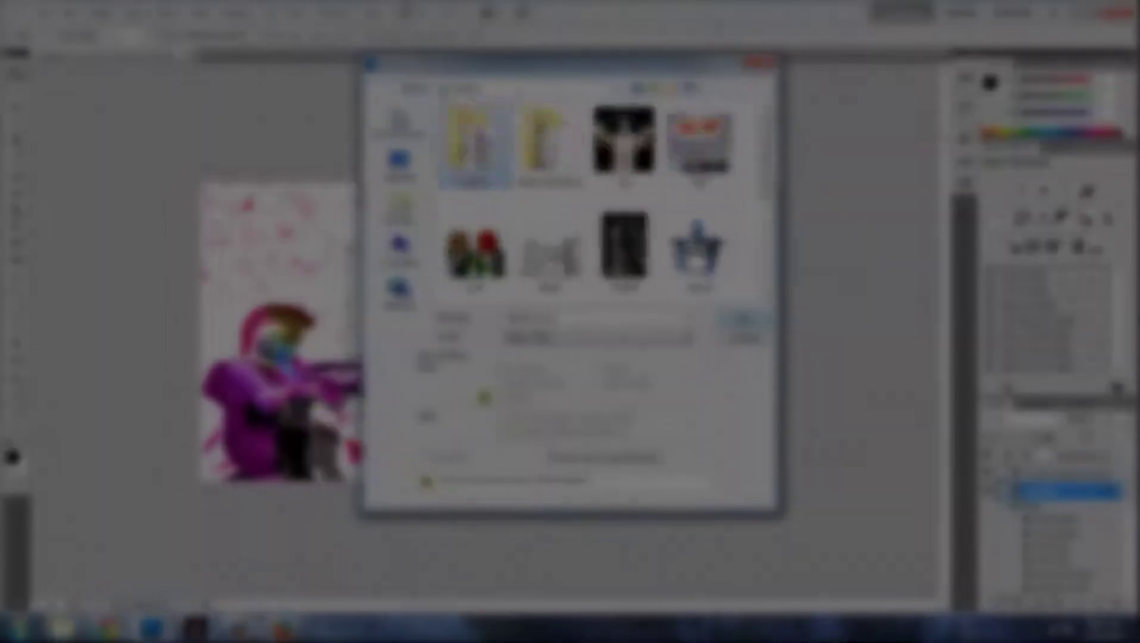